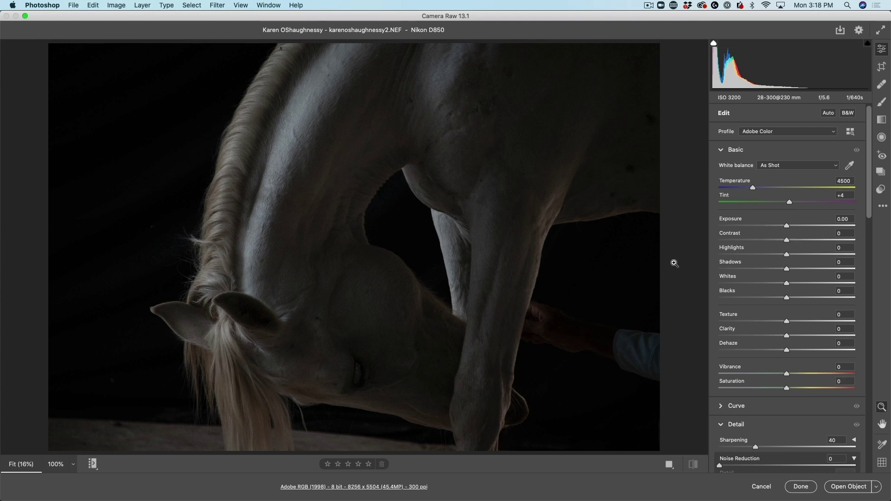
- Brighten the horse photo's exposure to +0.80 and bring up the Heal tool settings
{"action": "left_click_drag", "start_coordinate": [788, 226], "coordinate": [799, 227]}
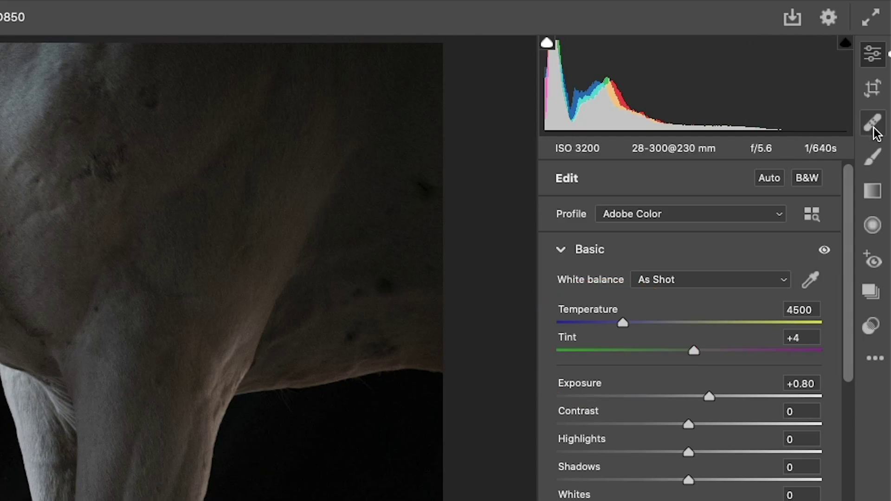
{"action": "left_click", "coordinate": [883, 85]}
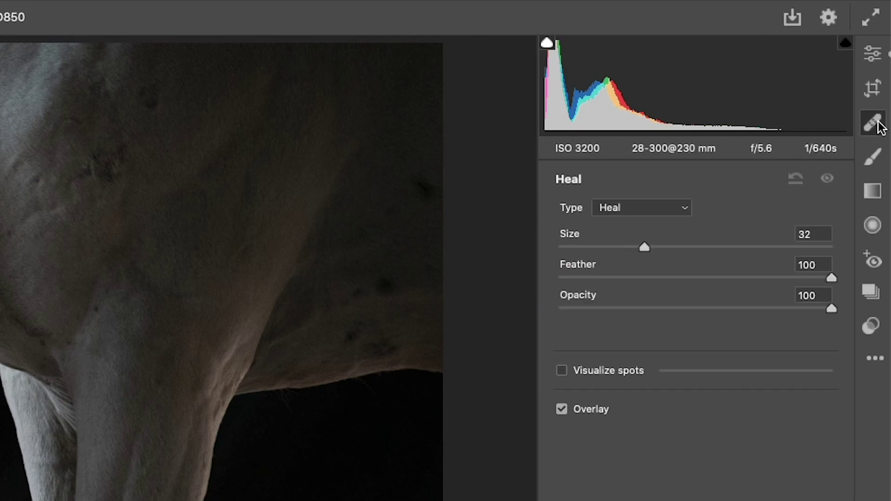
- Switch Heal Type to Clone at size 28 and paint a stroke over the sleeve and hand
{"action": "left_click", "coordinate": [641, 209]}
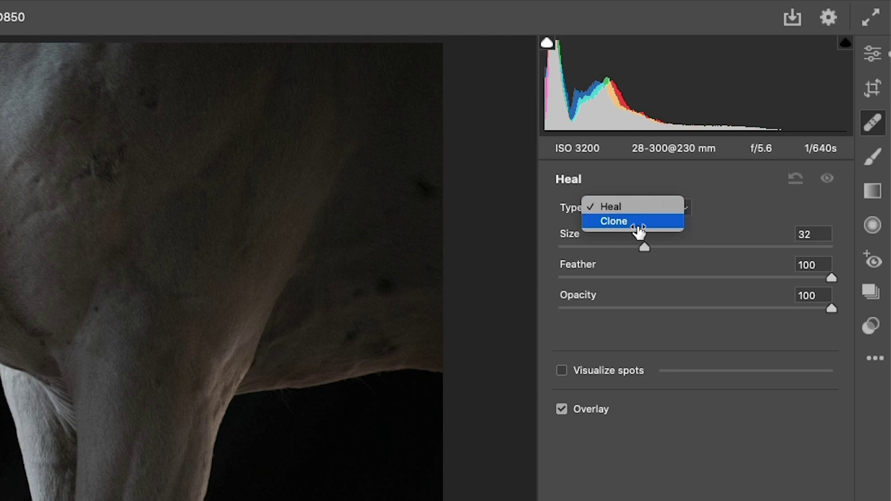
{"action": "left_click", "coordinate": [640, 222]}
{"action": "left_click_drag", "start_coordinate": [631, 234], "coordinate": [626, 234]}
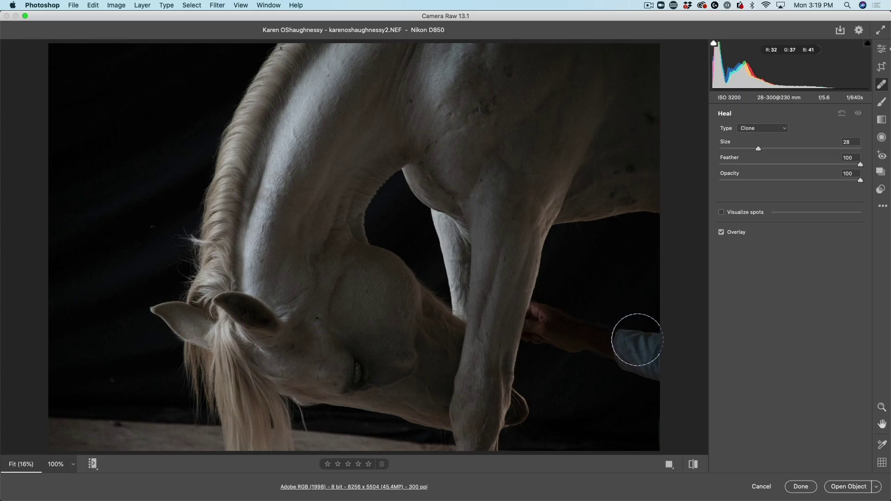
{"action": "left_click", "coordinate": [638, 353]}
{"action": "mouse_move", "coordinate": [611, 346]}
{"action": "left_mouse_down"}
{"action": "mouse_move", "coordinate": [556, 319]}
{"action": "mouse_move", "coordinate": [554, 342]}
{"action": "left_mouse_up"}
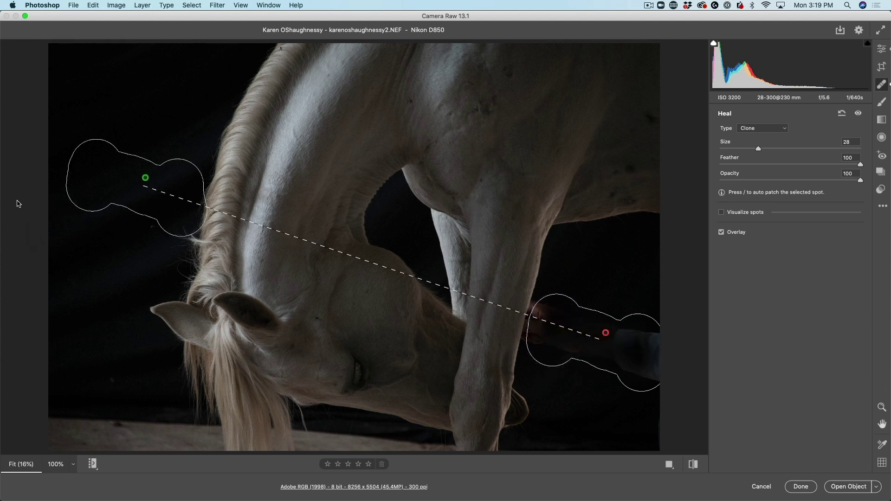
- Move the clone source onto dark background, cover the remaining arm patches, and shrink the brush to 9
{"action": "left_click_drag", "start_coordinate": [147, 180], "coordinate": [139, 146]}
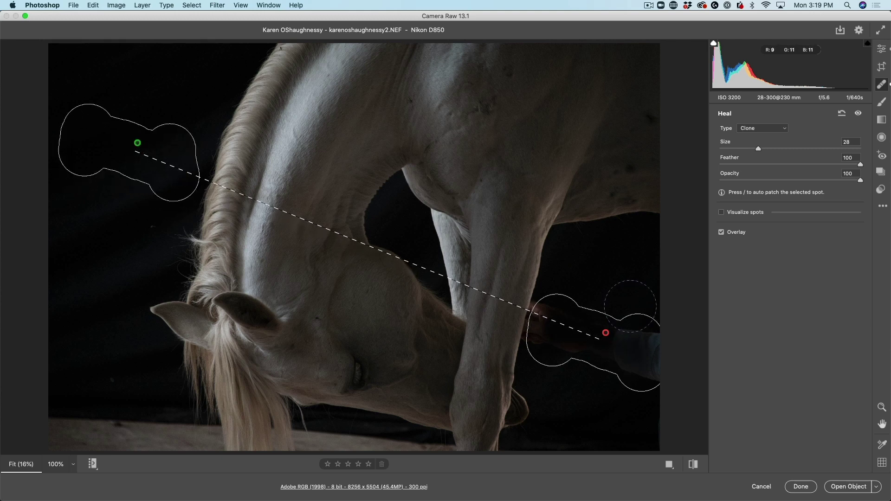
{"action": "mouse_move", "coordinate": [637, 292]}
{"action": "left_mouse_down"}
{"action": "mouse_move", "coordinate": [638, 364]}
{"action": "mouse_move", "coordinate": [608, 374]}
{"action": "mouse_move", "coordinate": [612, 336]}
{"action": "mouse_move", "coordinate": [632, 408]}
{"action": "left_mouse_up"}
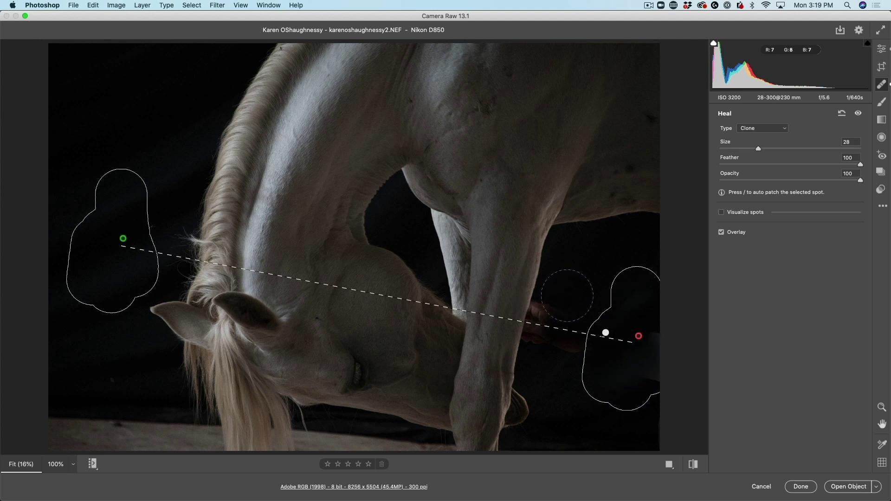
{"action": "mouse_move", "coordinate": [568, 295]}
{"action": "left_mouse_down"}
{"action": "mouse_move", "coordinate": [558, 346]}
{"action": "mouse_move", "coordinate": [558, 318]}
{"action": "left_mouse_up"}
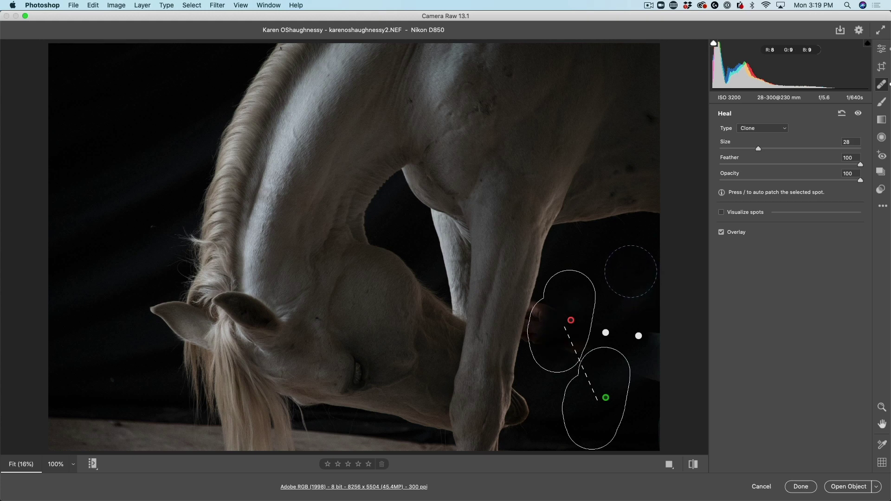
{"action": "left_click_drag", "start_coordinate": [639, 288], "coordinate": [655, 366]}
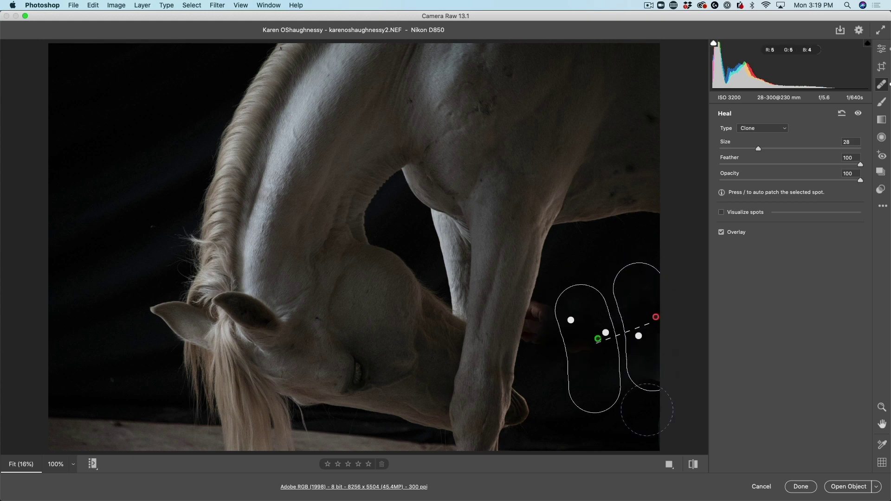
{"action": "left_click_drag", "start_coordinate": [642, 394], "coordinate": [638, 366]}
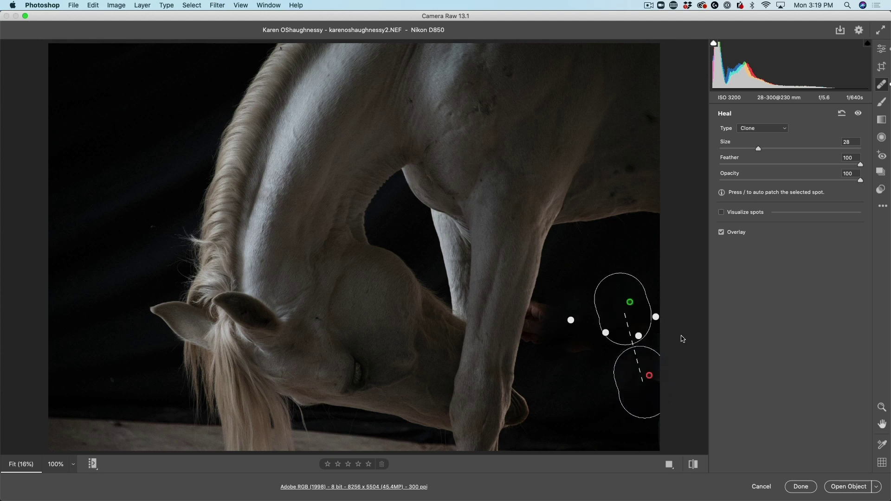
{"action": "left_click_drag", "start_coordinate": [575, 278], "coordinate": [547, 347]}
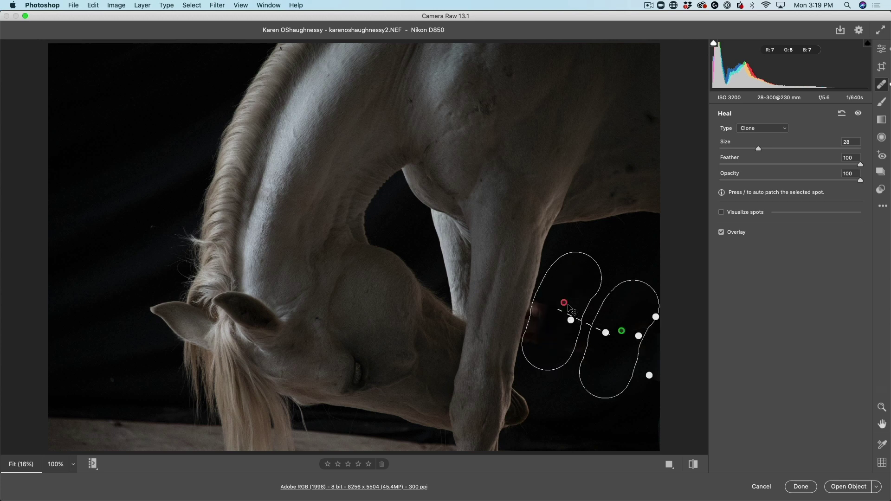
{"action": "key", "text": "bracketleft"}
{"action": "key", "text": "bracketleft"}
{"action": "key", "text": "bracketleft"}
{"action": "key", "text": "bracketleft"}
{"action": "key", "text": "bracketleft"}
{"action": "key", "text": "bracketleft"}
{"action": "key", "text": "bracketleft"}
{"action": "key", "text": "bracketleft"}
{"action": "key", "text": "bracketleft"}
{"action": "key", "text": "bracketleft"}
{"action": "key", "text": "bracketleft"}
{"action": "key", "text": "bracketleft"}
{"action": "key", "text": "bracketleft"}
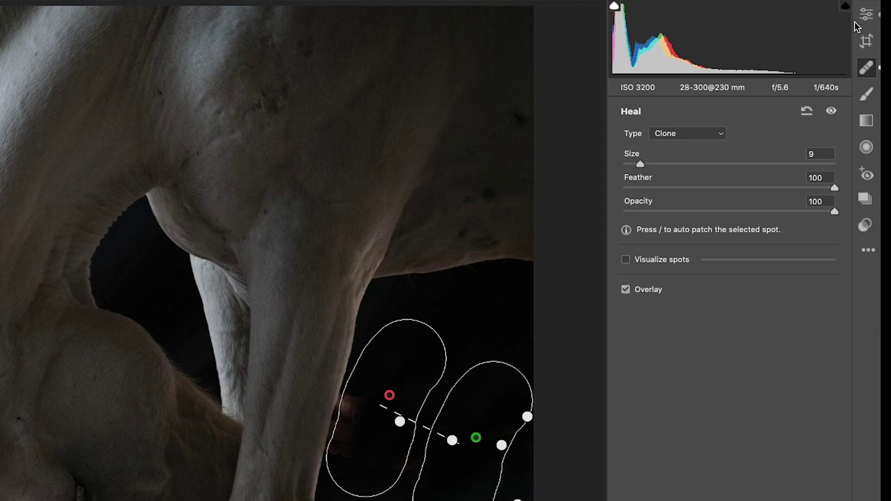
- Set Exposure +0.90, Temperature 3700, Contrast +22, Highlights -12, Texture -21 and Blacks -5
{"action": "left_click", "coordinate": [881, 49]}
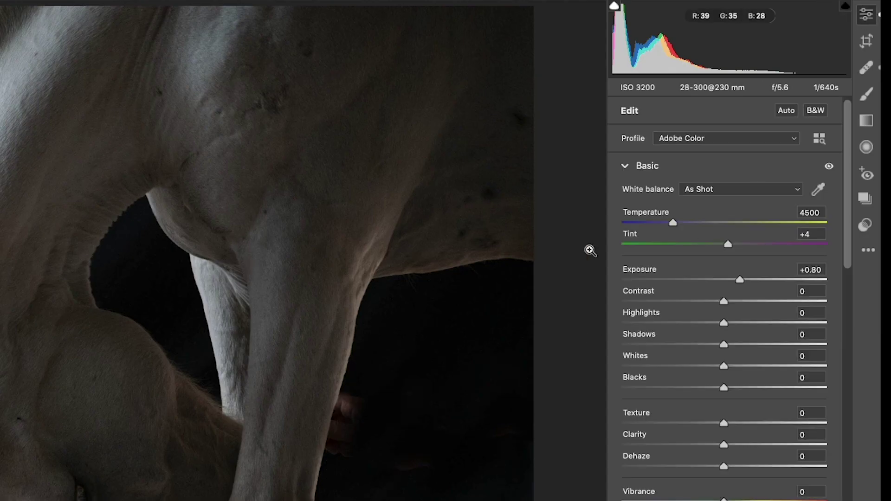
{"action": "left_click_drag", "start_coordinate": [739, 283], "coordinate": [742, 283]}
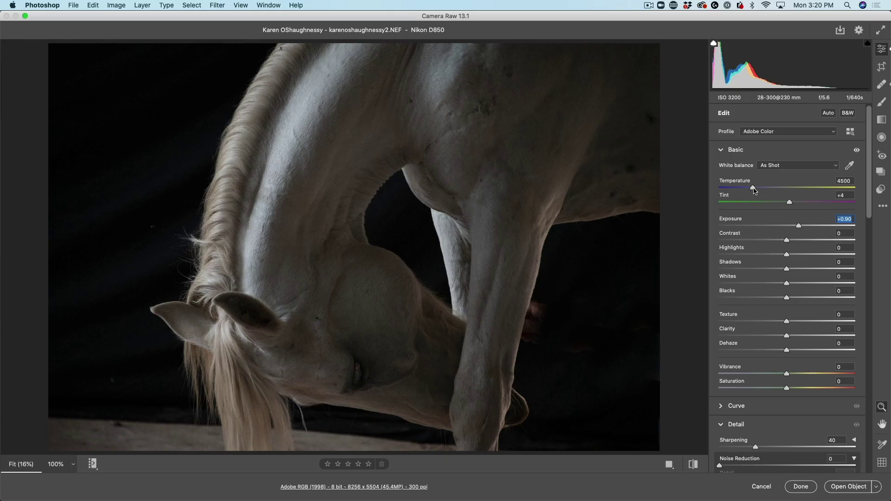
{"action": "left_click_drag", "start_coordinate": [674, 223], "coordinate": [674, 227]}
{"action": "left_click_drag", "start_coordinate": [750, 190], "coordinate": [744, 190]}
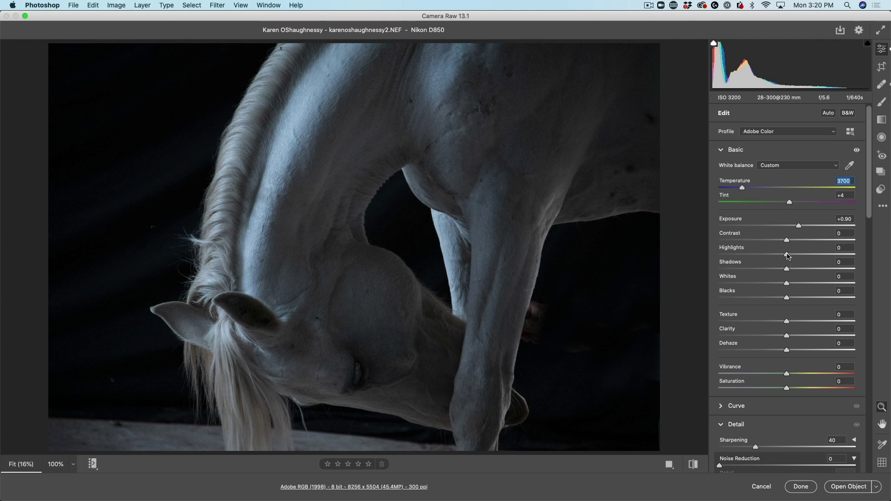
{"action": "left_click_drag", "start_coordinate": [788, 256], "coordinate": [804, 244]}
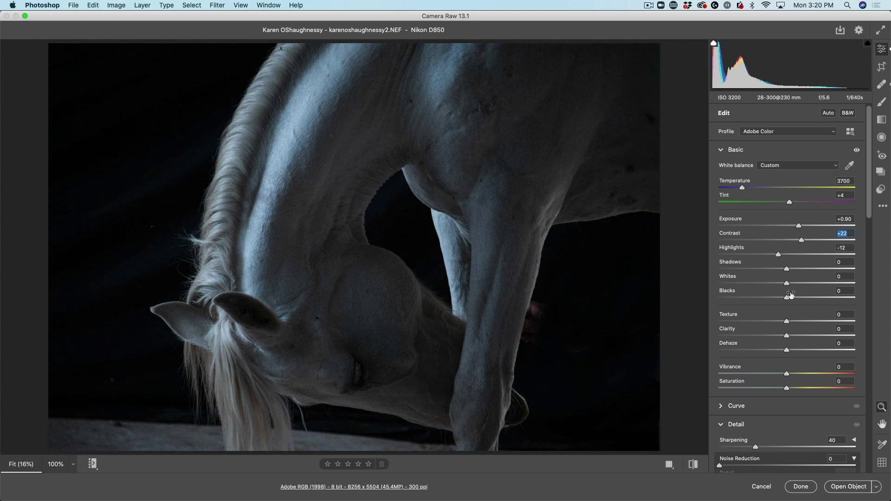
{"action": "left_click", "coordinate": [773, 322]}
{"action": "mouse_move", "coordinate": [788, 300]}
{"action": "left_mouse_down"}
{"action": "mouse_move", "coordinate": [774, 300]}
{"action": "mouse_move", "coordinate": [791, 300]}
{"action": "mouse_move", "coordinate": [784, 299]}
{"action": "left_mouse_up"}
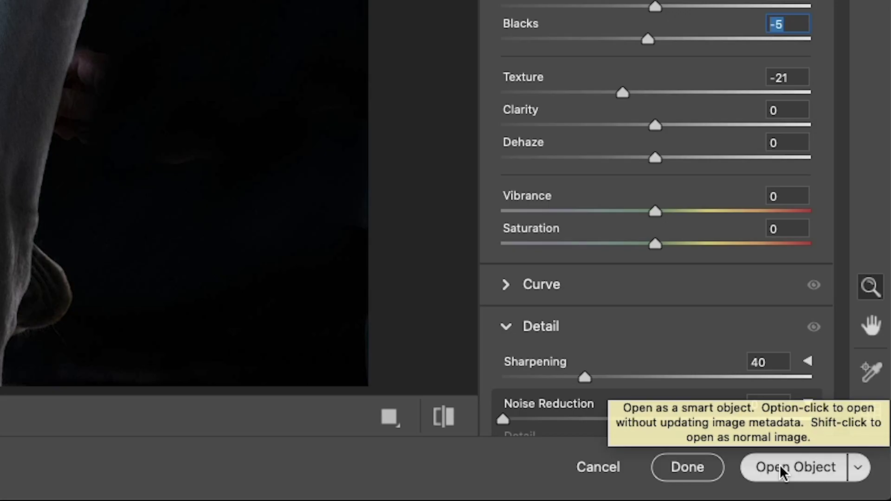
- Open the edited photo in Photoshop and select the Healing Brush in Replace mode
{"action": "key", "text": "shift"}
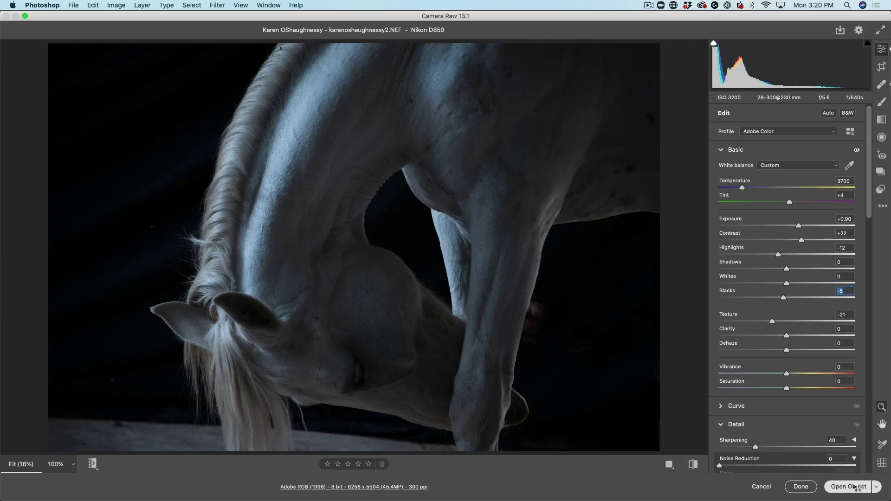
{"action": "key", "text": "Return"}
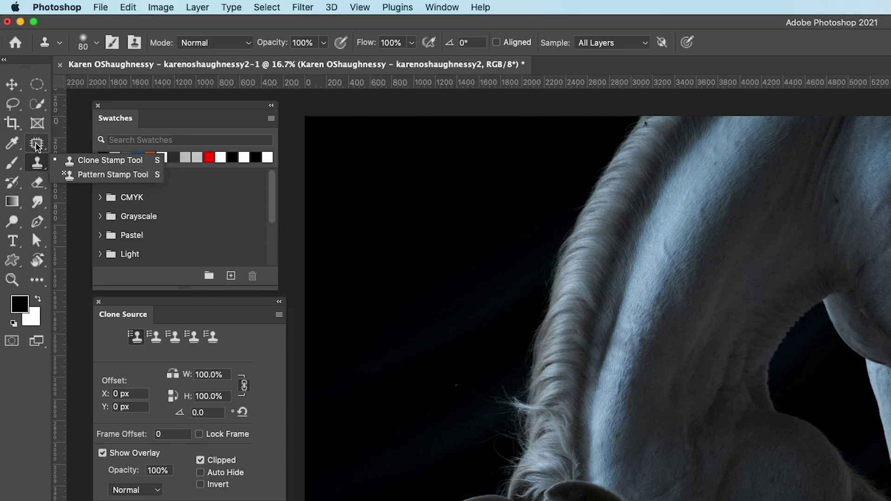
{"action": "left_click", "coordinate": [28, 102]}
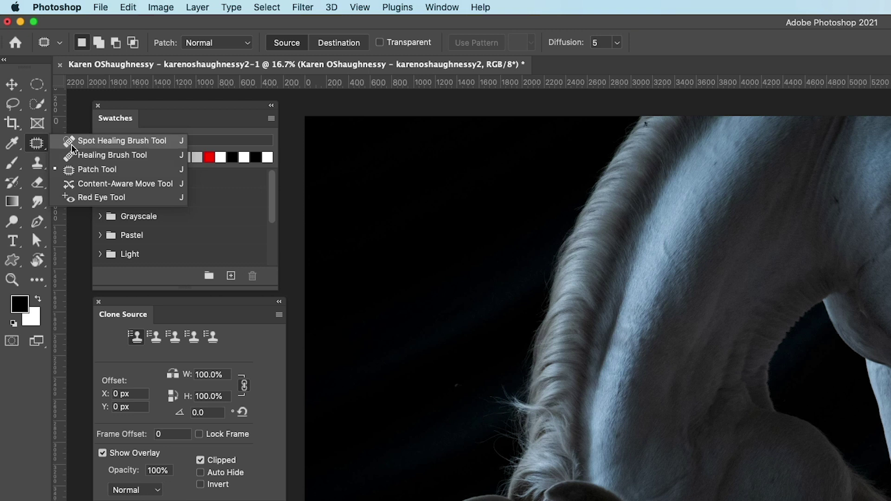
{"action": "left_click", "coordinate": [79, 157]}
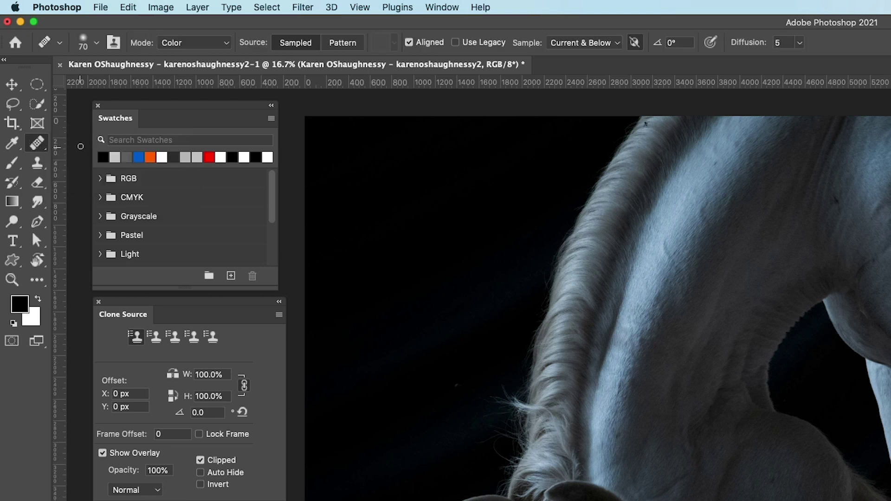
{"action": "left_click", "coordinate": [184, 44]}
{"action": "mouse_move", "coordinate": [185, 9]}
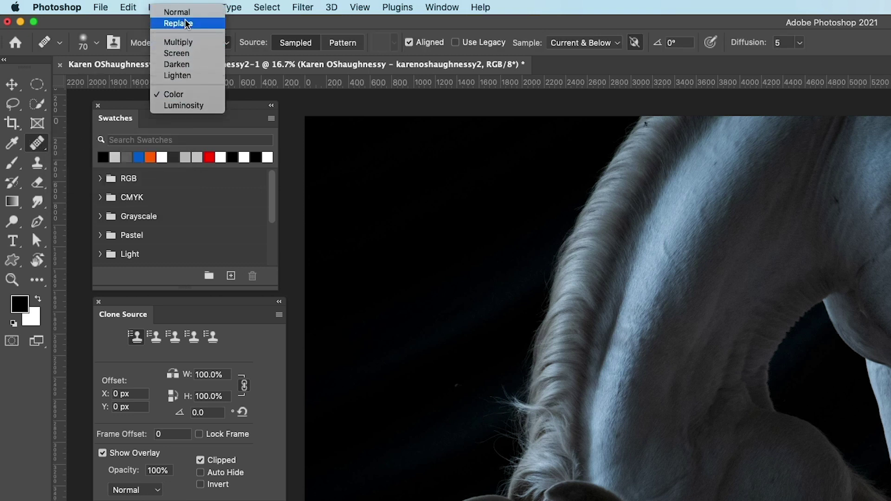
{"action": "left_click", "coordinate": [186, 24]}
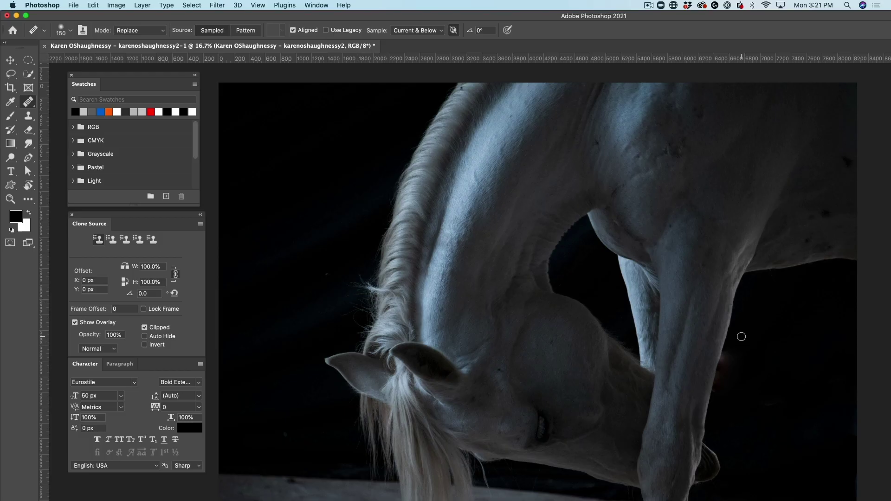
- Sample dark background, heal the red trace along the foreleg edge, and reset Mode to Normal
{"action": "left_click", "coordinate": [739, 339], "text": "alt"}
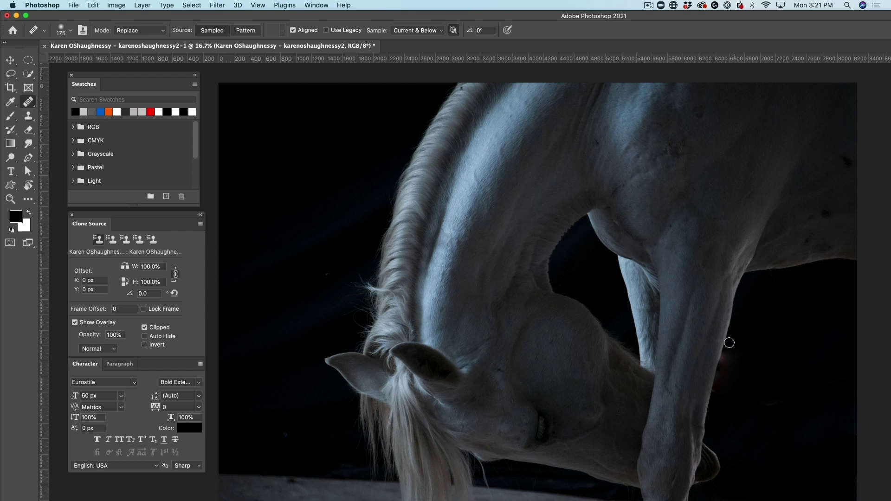
{"action": "left_click", "coordinate": [732, 354]}
{"action": "mouse_move", "coordinate": [727, 360]}
{"action": "left_mouse_down"}
{"action": "mouse_move", "coordinate": [722, 379]}
{"action": "mouse_move", "coordinate": [726, 370]}
{"action": "left_mouse_up"}
{"action": "left_click", "coordinate": [743, 357], "text": "alt"}
{"action": "left_click", "coordinate": [726, 375]}
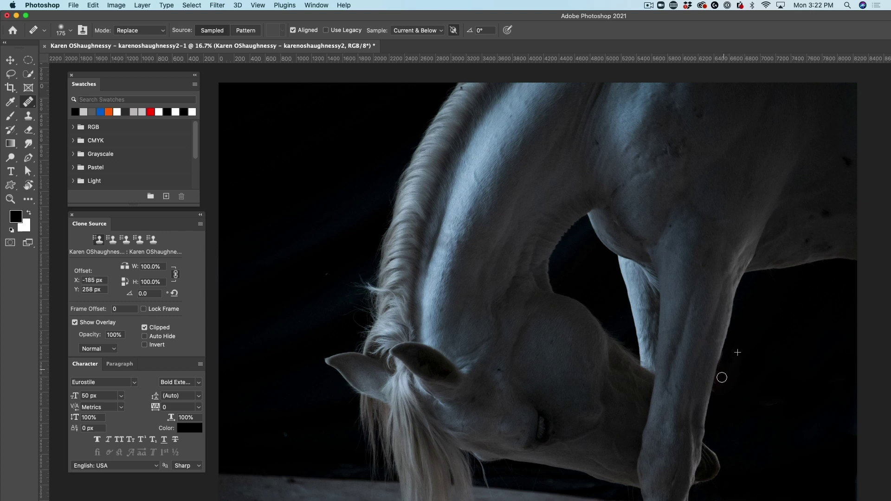
{"action": "left_click_drag", "start_coordinate": [722, 377], "coordinate": [727, 352]}
{"action": "left_click", "coordinate": [141, 34]}
{"action": "left_click", "coordinate": [135, 23]}
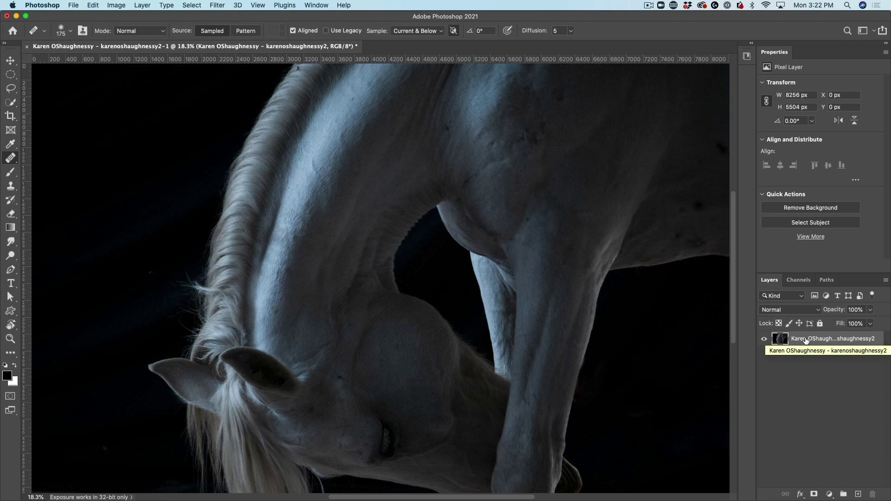
- Duplicate the horse layer and set the copy's blend mode to Overlay
{"action": "left_click_drag", "start_coordinate": [805, 340], "coordinate": [858, 489]}
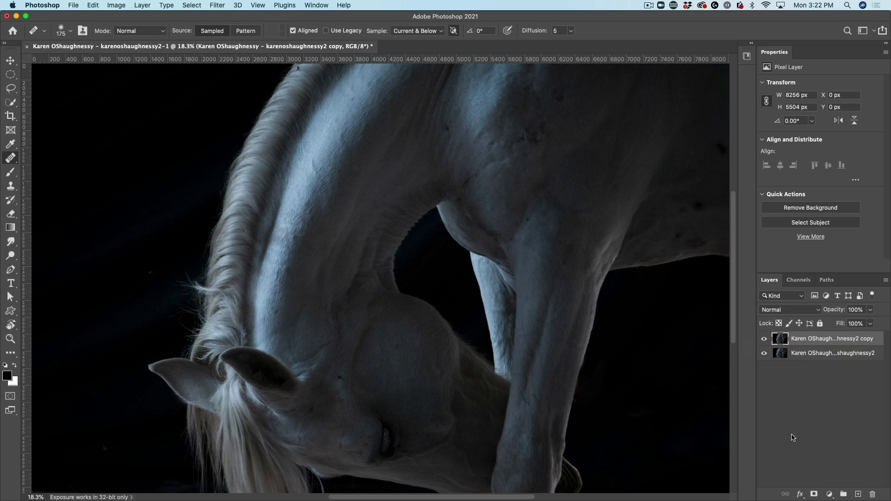
{"action": "left_click", "coordinate": [795, 310]}
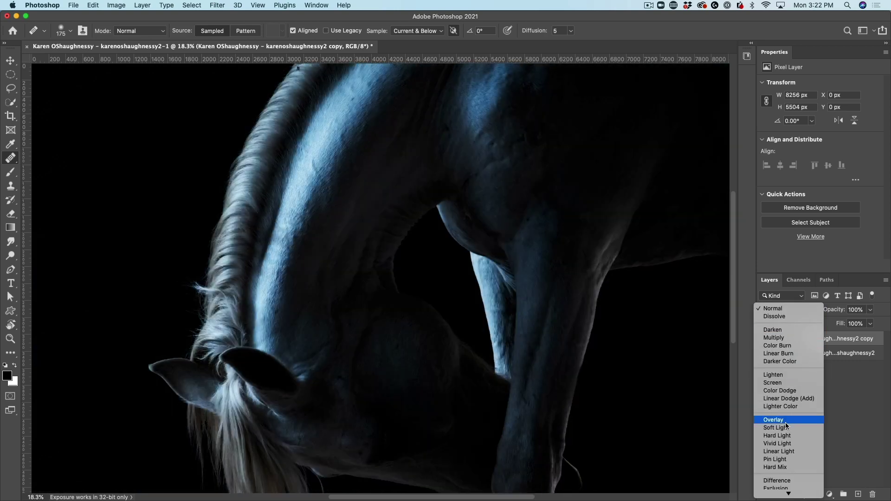
{"action": "left_click", "coordinate": [786, 422]}
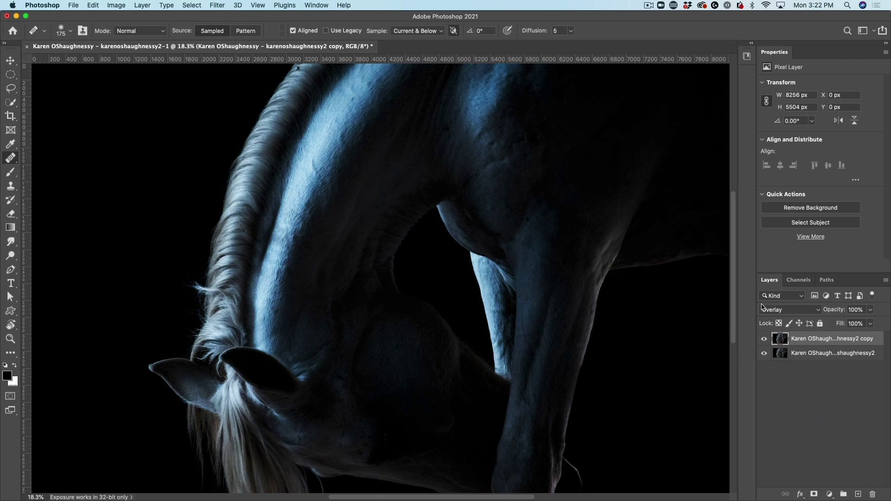
- Apply a Gaussian Blur with a 38.8-pixel radius to the Overlay copy layer
{"action": "left_click", "coordinate": [217, 5]}
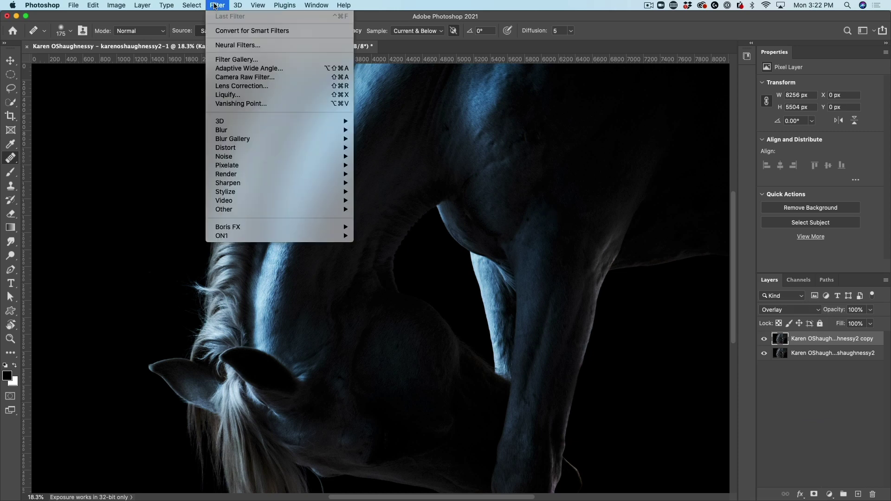
{"action": "mouse_move", "coordinate": [244, 132]}
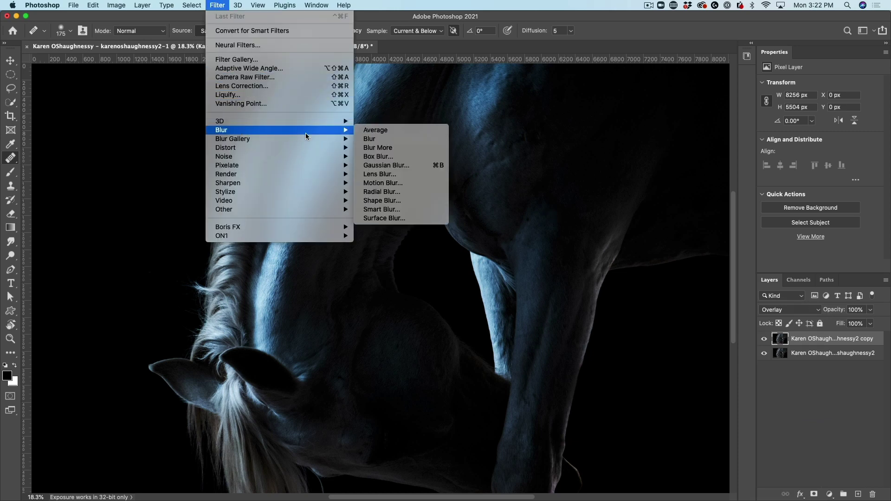
{"action": "left_click", "coordinate": [413, 167]}
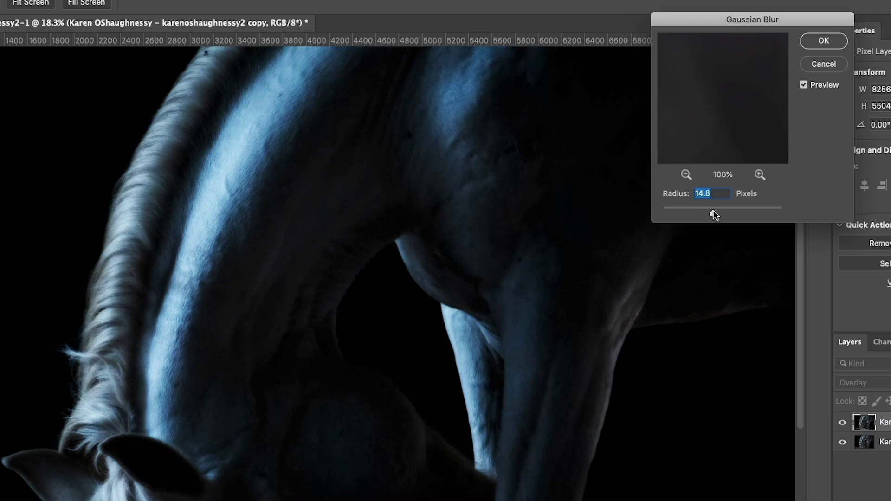
{"action": "left_click_drag", "start_coordinate": [714, 215], "coordinate": [751, 213]}
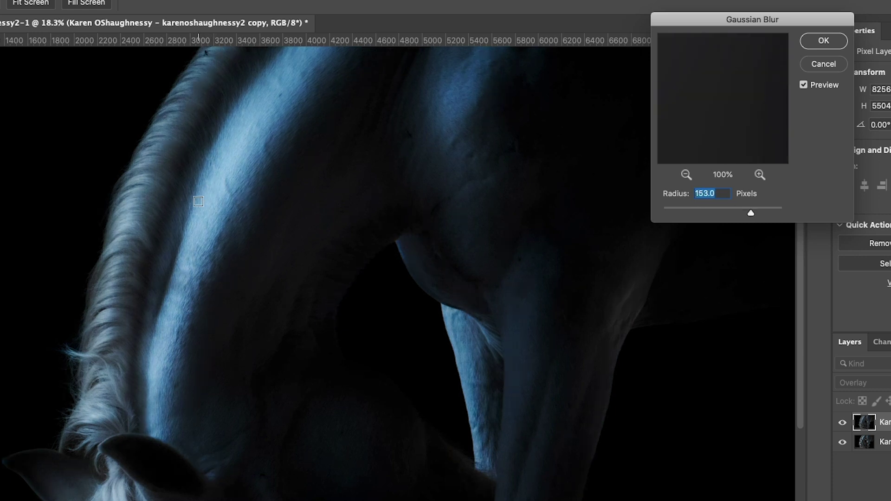
{"action": "left_click_drag", "start_coordinate": [752, 215], "coordinate": [691, 213]}
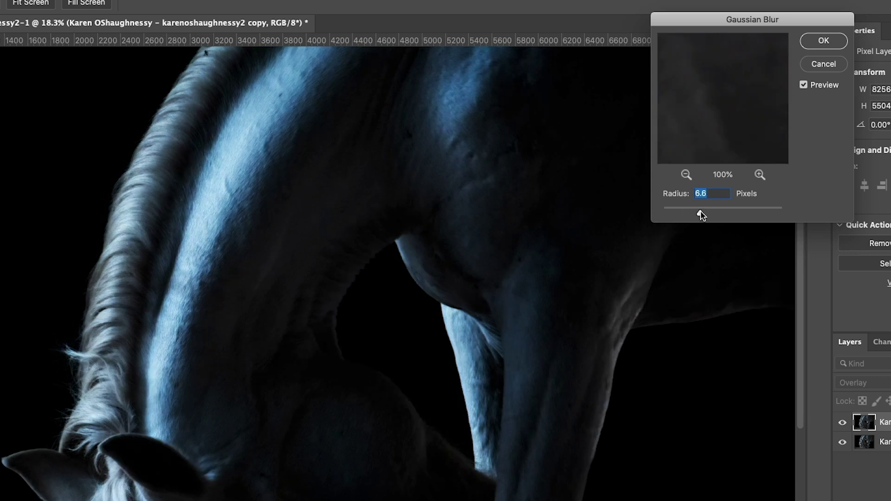
{"action": "left_click_drag", "start_coordinate": [701, 213], "coordinate": [724, 214]}
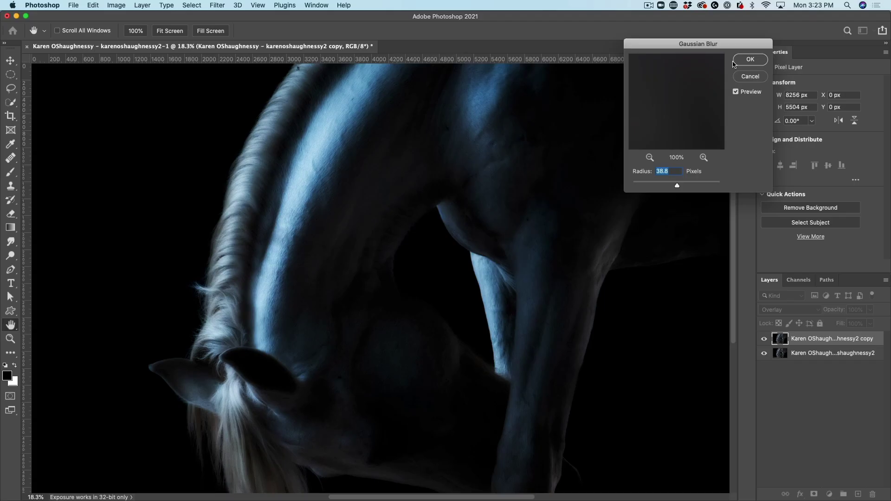
{"action": "left_click", "coordinate": [739, 64]}
- Scrub the blurred glow layer's opacity down, then nudge it one percent lower
{"action": "key", "text": "j"}
{"action": "scroll", "coordinate": [457, 228], "scroll_direction": "down", "scroll_amount": 3}
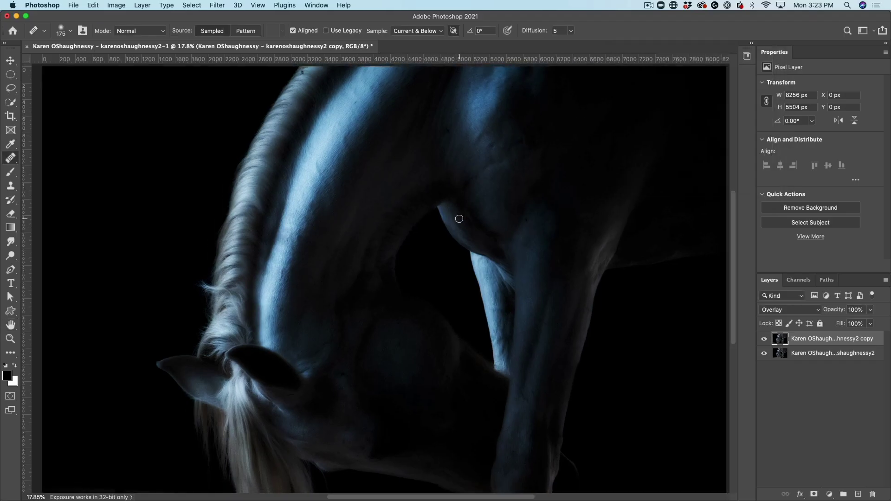
{"action": "scroll", "coordinate": [460, 217], "scroll_direction": "up", "scroll_amount": 1}
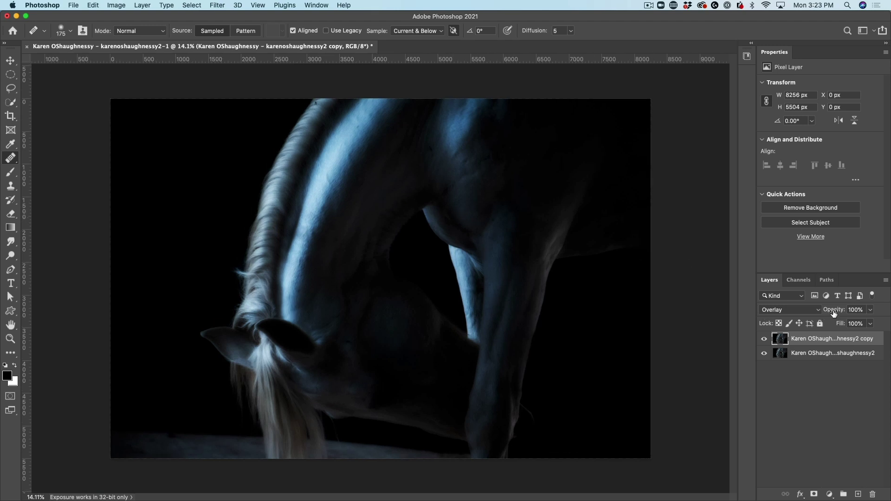
{"action": "left_click_drag", "start_coordinate": [834, 313], "coordinate": [723, 320]}
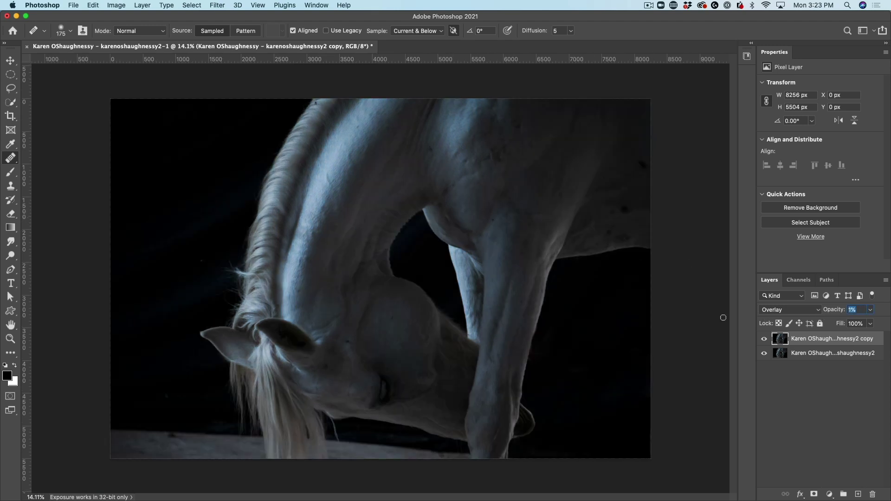
{"action": "key", "text": "Down"}
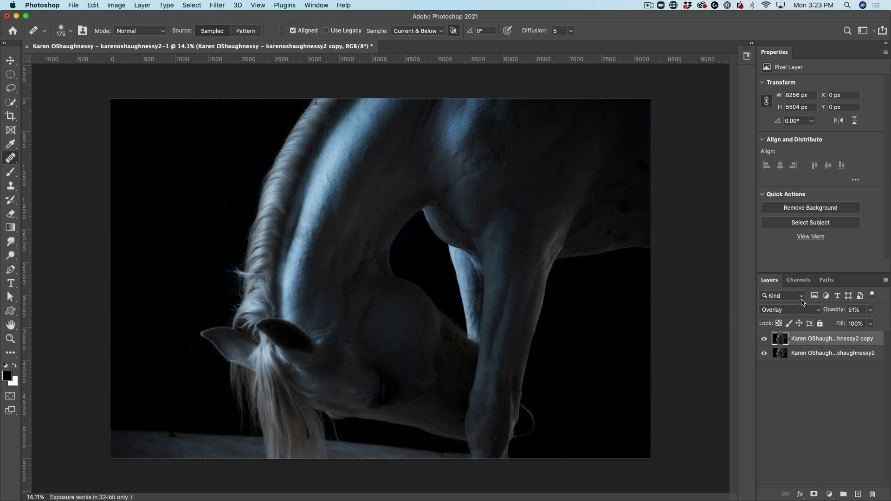
- Try Soft Light and then Hard Light blending on the glow layer
{"action": "left_click", "coordinate": [788, 313]}
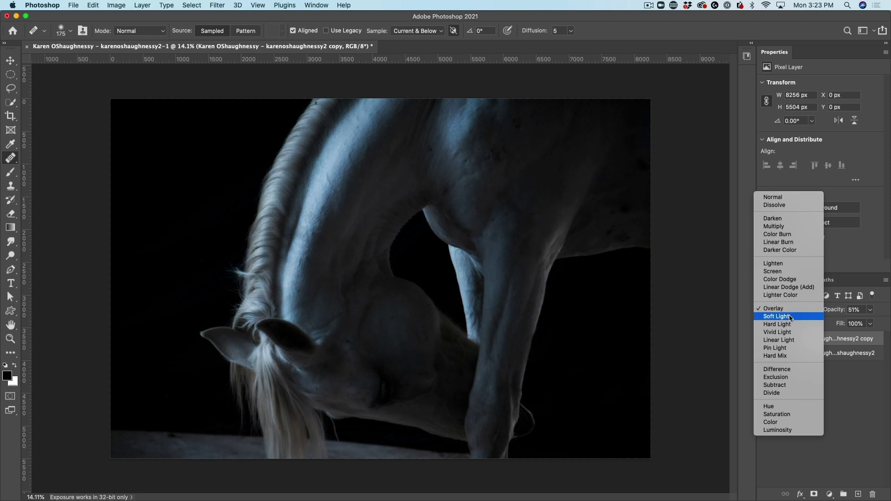
{"action": "left_click", "coordinate": [790, 316]}
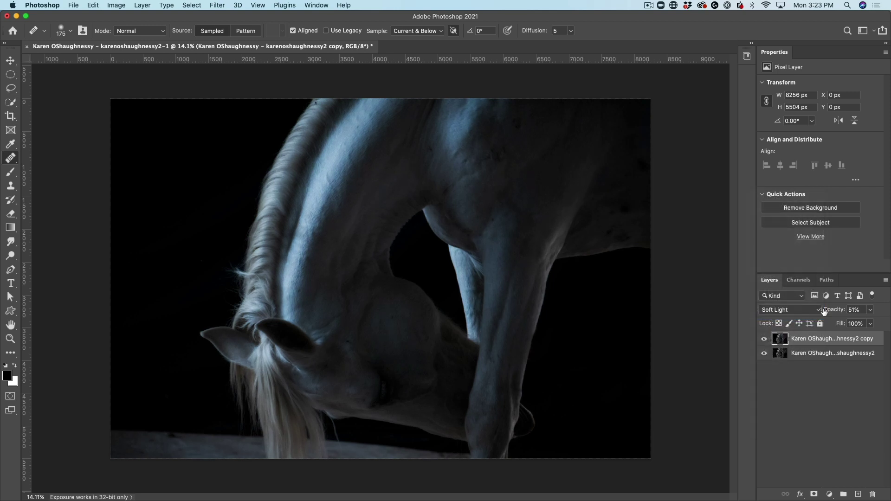
{"action": "left_click_drag", "start_coordinate": [829, 311], "coordinate": [848, 311]}
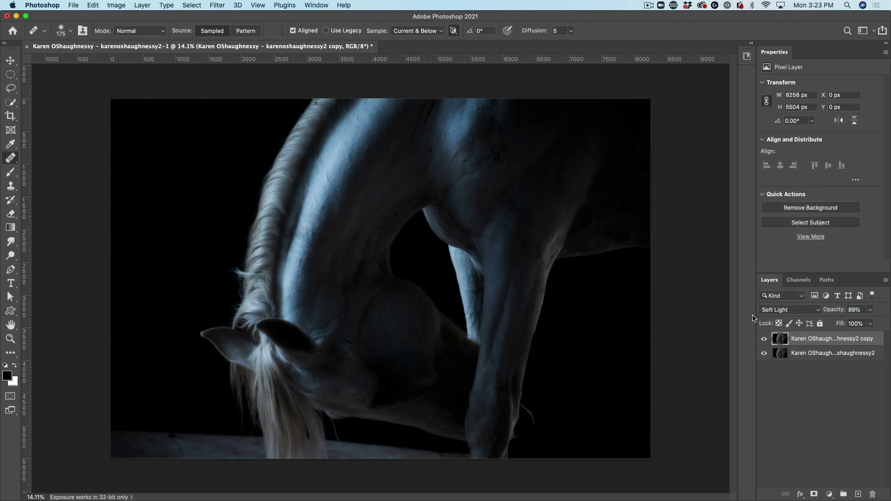
{"action": "left_click", "coordinate": [779, 314]}
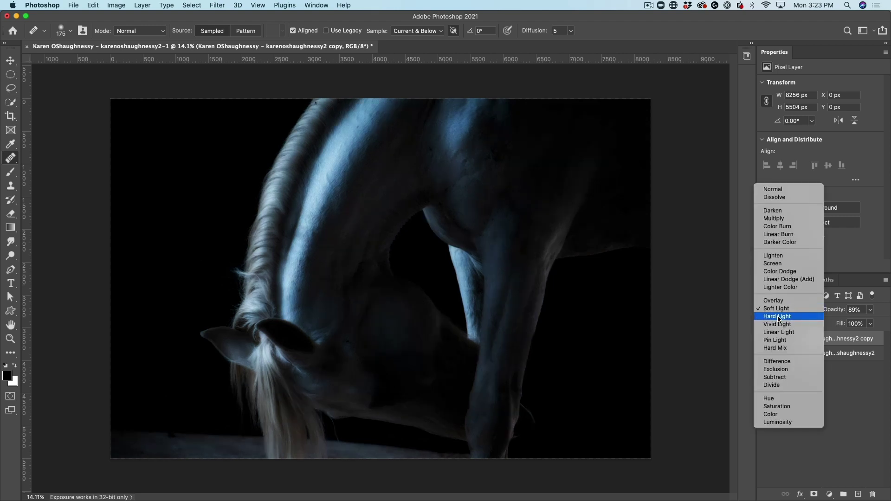
{"action": "left_click", "coordinate": [779, 318]}
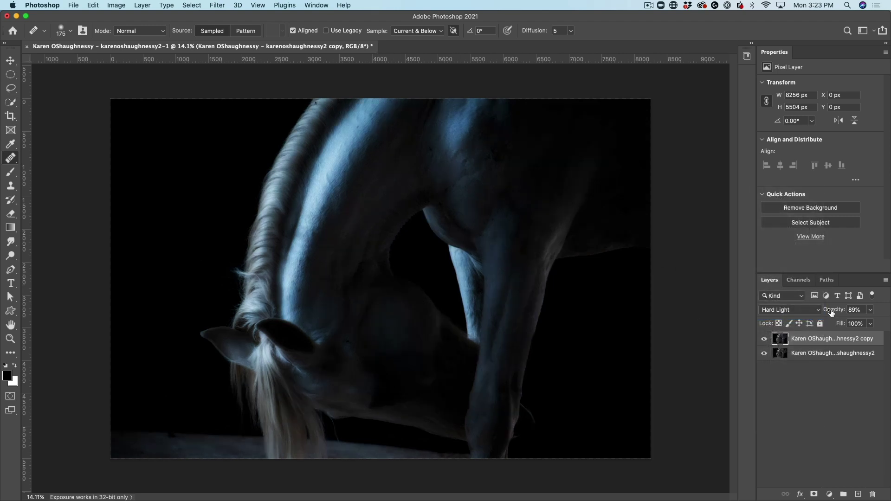
- Return the glow layer to Overlay and set its opacity to 39%
{"action": "left_click", "coordinate": [783, 312]}
{"action": "left_click", "coordinate": [787, 292]}
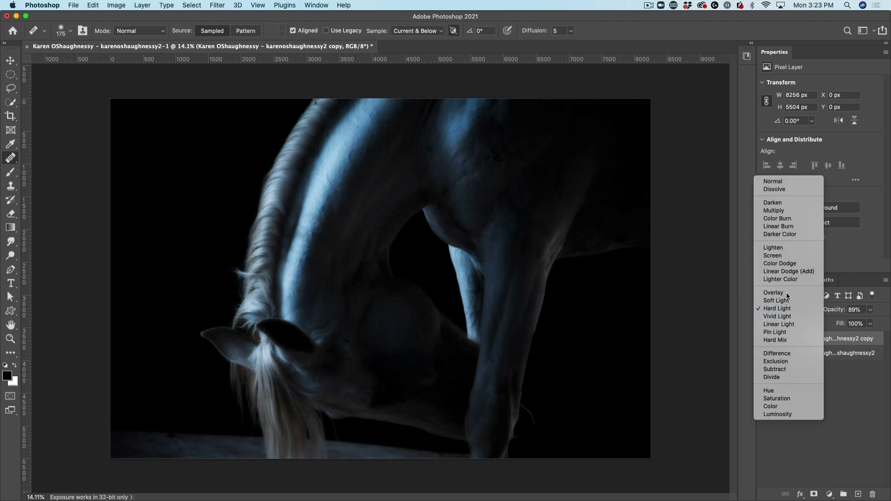
{"action": "left_click_drag", "start_coordinate": [835, 310], "coordinate": [722, 301]}
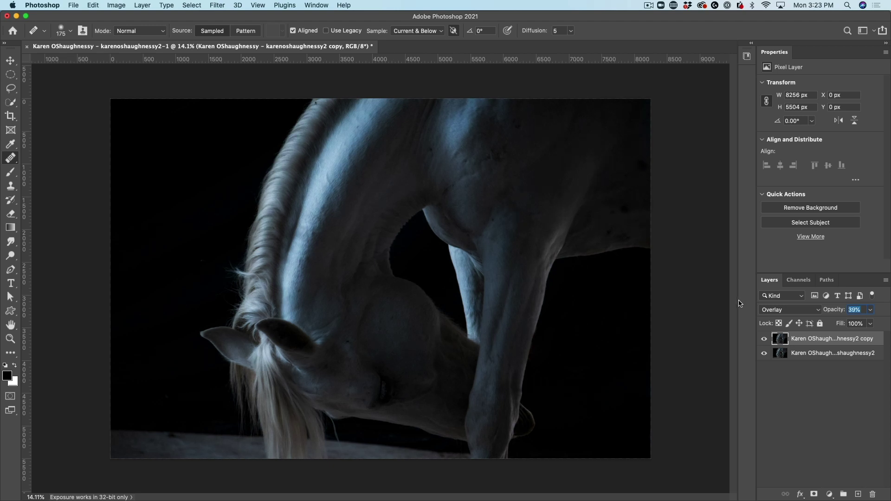
{"action": "key", "text": "Return"}
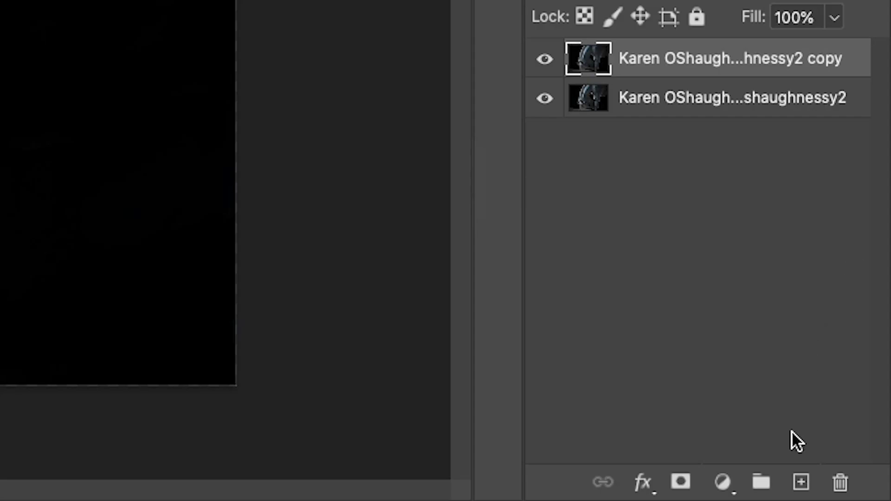
- Create Layer 1 in Overlay mode, filled with Overlay-neutral 50% gray
{"action": "left_click", "coordinate": [801, 482], "text": "alt"}
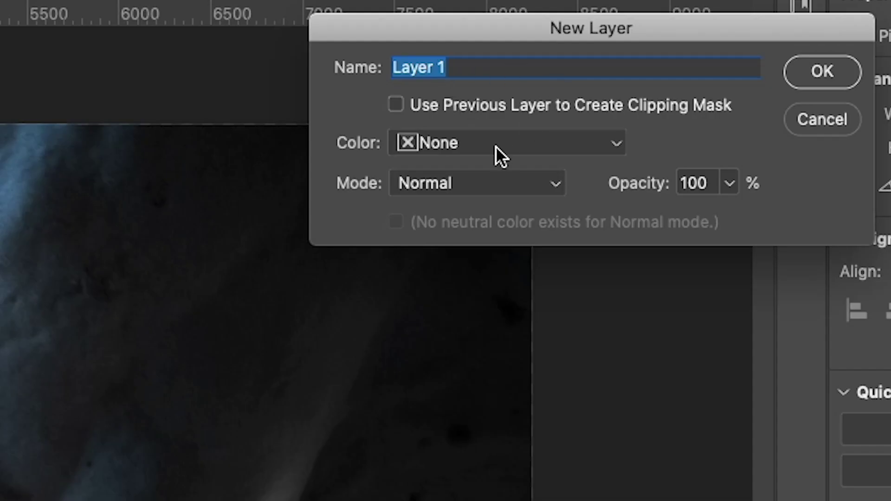
{"action": "left_click", "coordinate": [483, 182]}
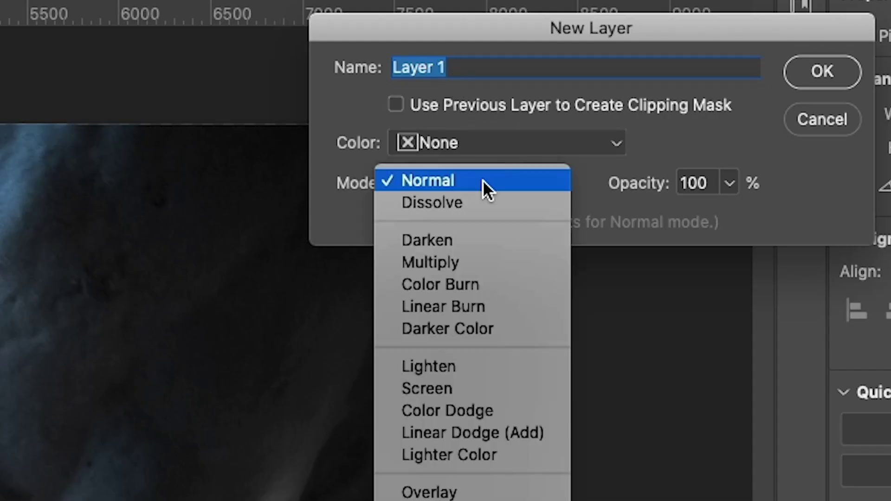
{"action": "left_click", "coordinate": [462, 492]}
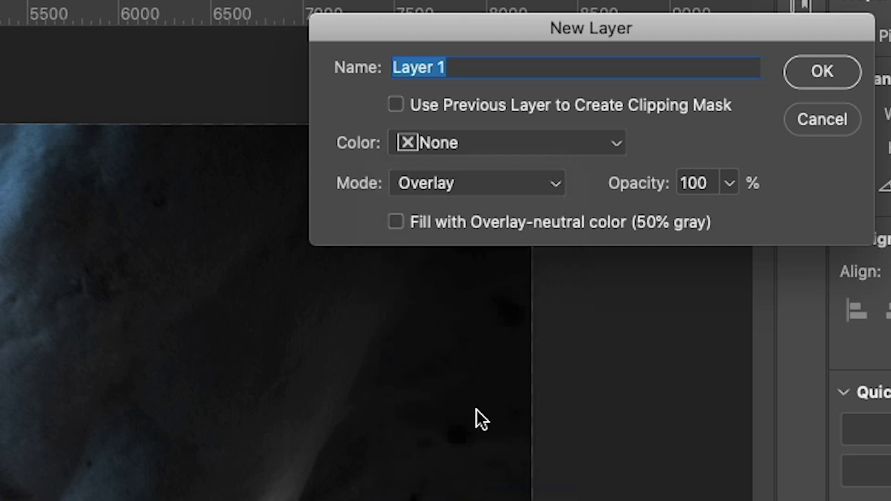
{"action": "left_click", "coordinate": [555, 218]}
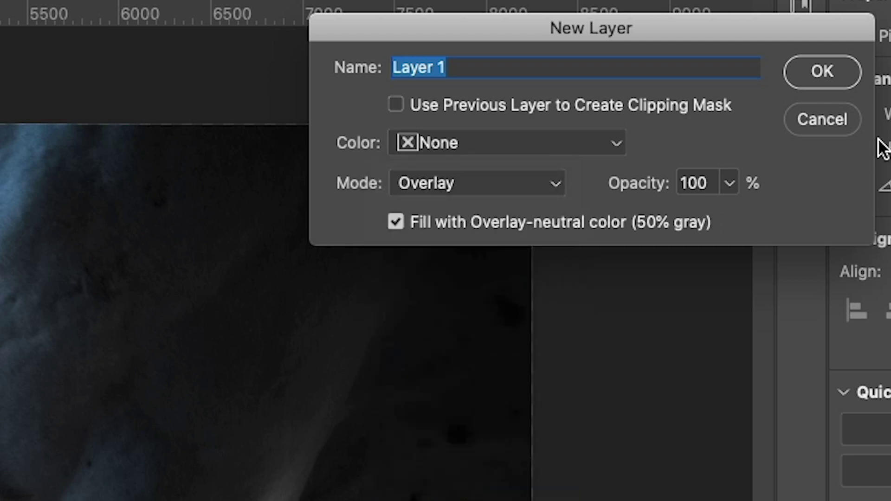
{"action": "left_click", "coordinate": [839, 72]}
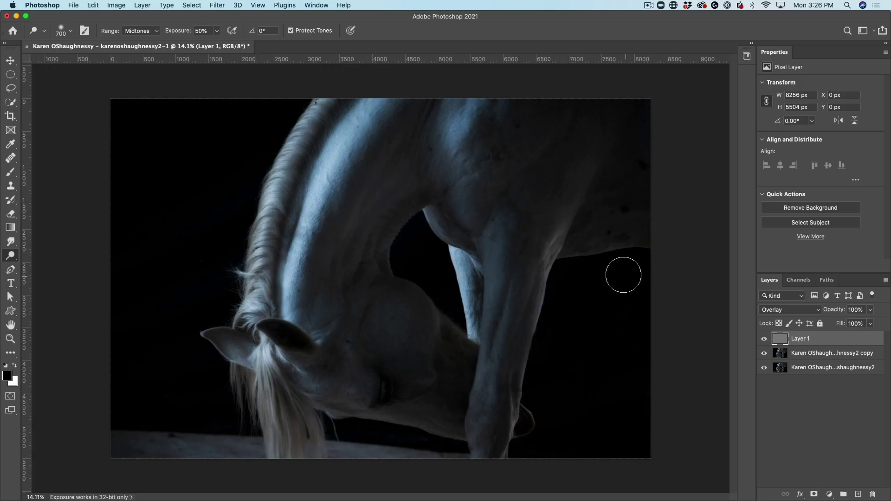
- Select the standard Brush tool
{"action": "key", "text": "b"}
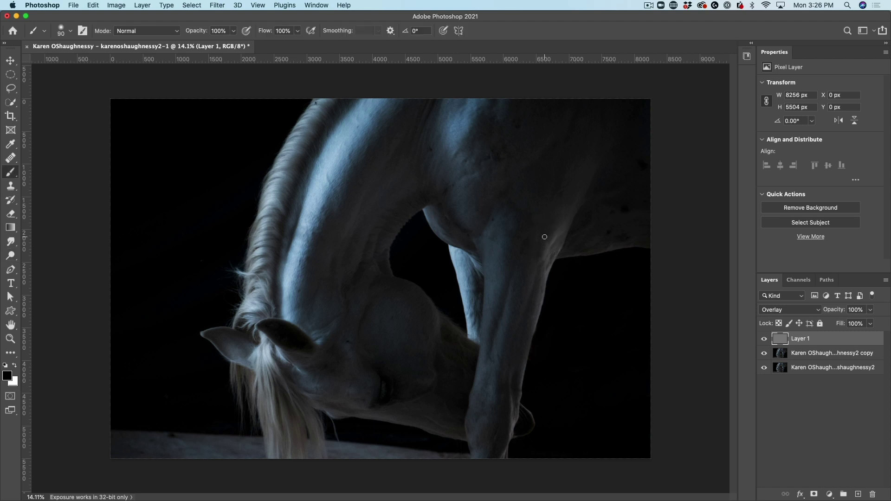
{"action": "right_click", "coordinate": [14, 173]}
{"action": "left_click", "coordinate": [52, 172]}
- Set Transfer Opacity Jitter Control to Pen Pressure and enlarge the brush to 700
{"action": "left_click", "coordinate": [82, 31]}
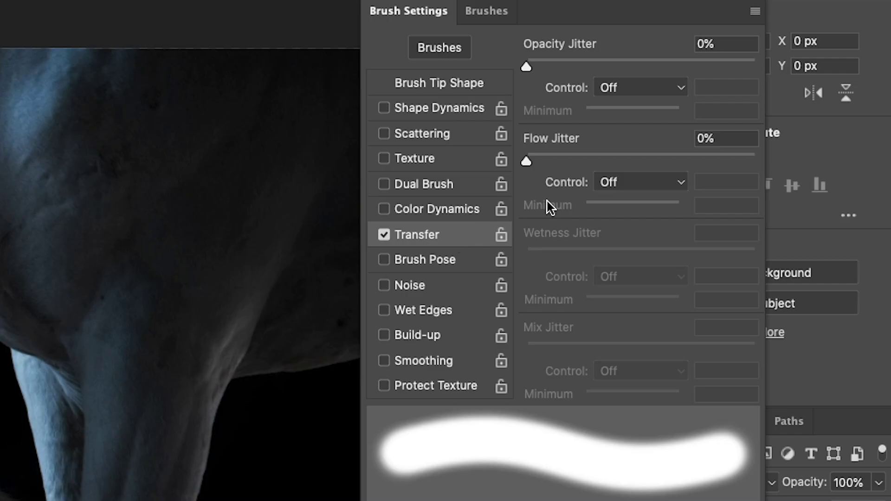
{"action": "left_click", "coordinate": [741, 118]}
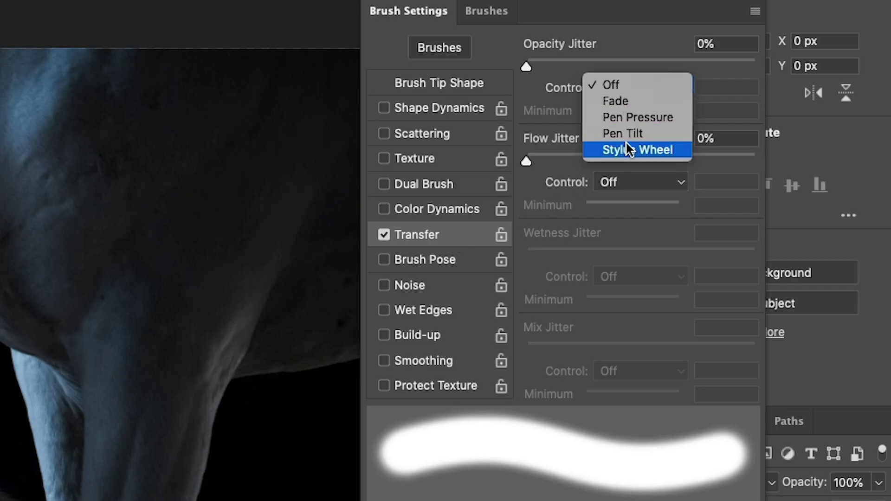
{"action": "left_click", "coordinate": [627, 118]}
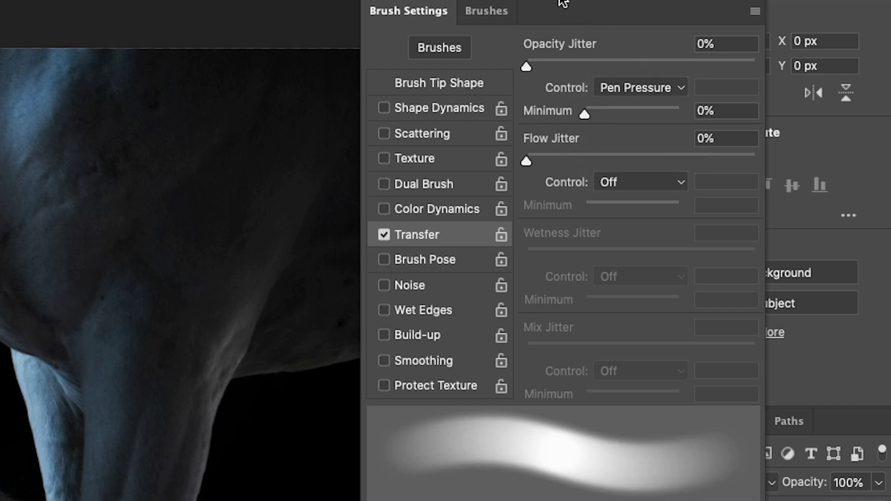
{"action": "left_click_drag", "start_coordinate": [562, 7], "coordinate": [657, 0]}
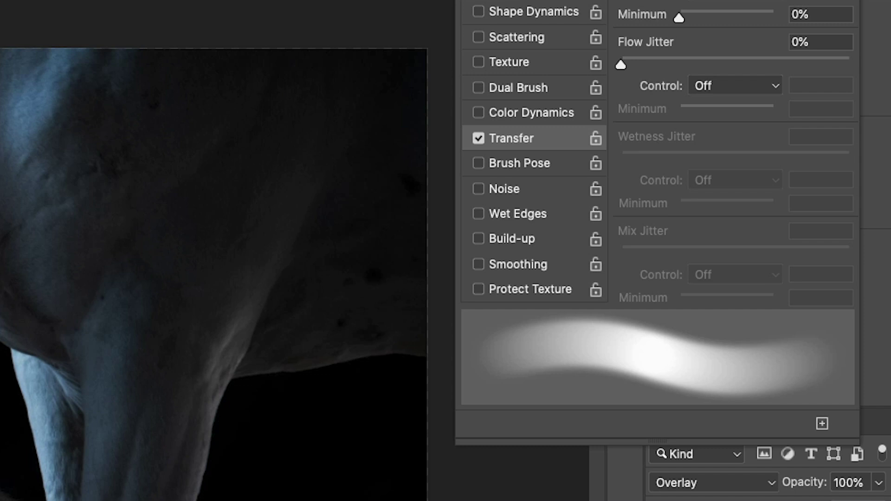
{"action": "key", "text": "bracketright"}
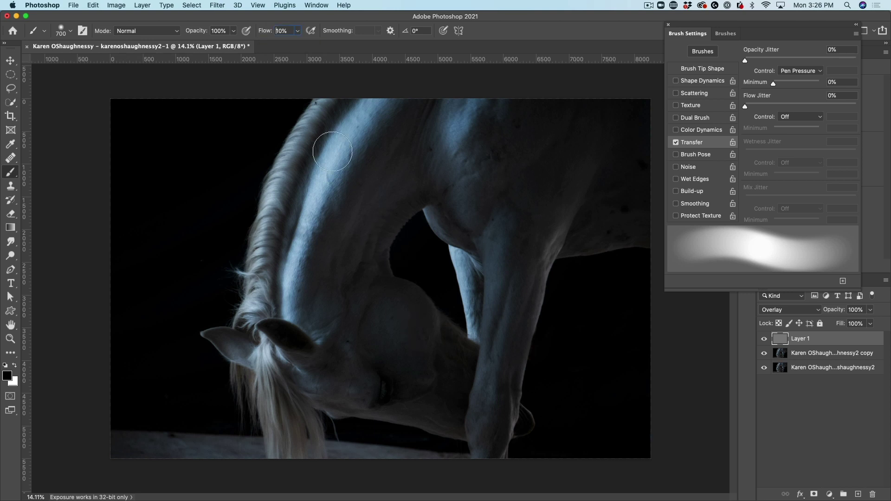
- Undo the dark test stroke and paint white along the horse's neck on Layer 1
{"action": "left_click", "coordinate": [288, 33]}
{"action": "mouse_move", "coordinate": [292, 294]}
{"action": "left_mouse_down"}
{"action": "mouse_move", "coordinate": [320, 184]}
{"action": "mouse_move", "coordinate": [321, 204]}
{"action": "left_mouse_up"}
{"action": "key", "text": "ctrl+z"}
{"action": "key", "text": "x"}
{"action": "mouse_move", "coordinate": [289, 300]}
{"action": "left_mouse_down"}
{"action": "mouse_move", "coordinate": [297, 254]}
{"action": "mouse_move", "coordinate": [329, 184]}
{"action": "mouse_move", "coordinate": [387, 103]}
{"action": "mouse_move", "coordinate": [406, 90]}
{"action": "left_mouse_up"}
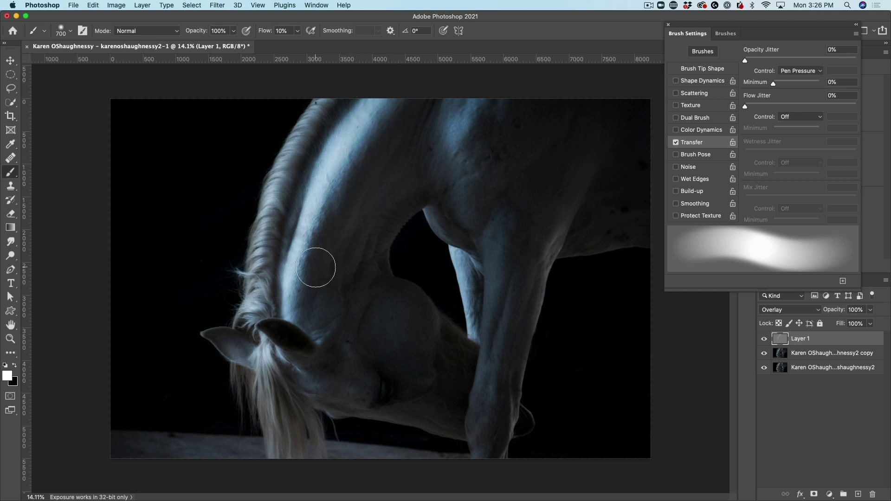
- Shrink the brush to 250 and brighten the mane from the upper neck down to its tip
{"action": "key", "text": "bracketleft"}
{"action": "key", "text": "bracketleft"}
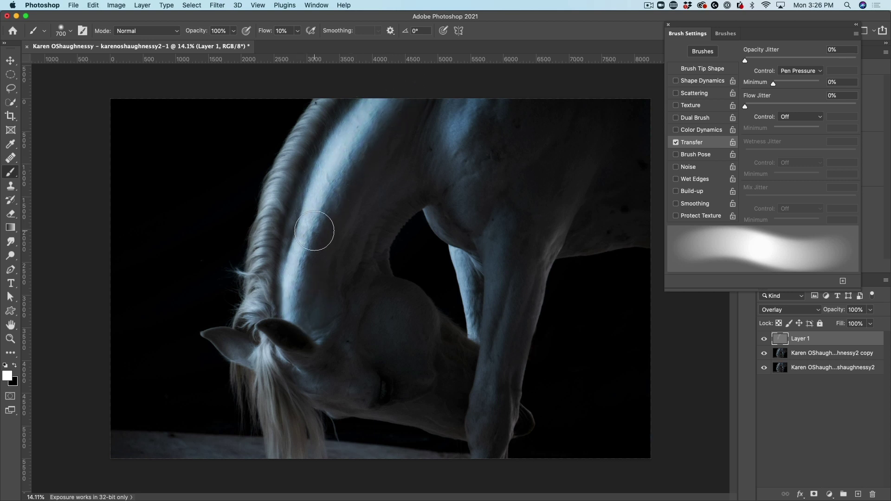
{"action": "key", "text": "bracketleft"}
{"action": "key", "text": "bracketleft"}
{"action": "key", "text": "bracketleft"}
{"action": "mouse_move", "coordinate": [258, 290]}
{"action": "left_mouse_down"}
{"action": "mouse_move", "coordinate": [273, 191]}
{"action": "mouse_move", "coordinate": [273, 201]}
{"action": "mouse_move", "coordinate": [317, 105]}
{"action": "mouse_move", "coordinate": [303, 122]}
{"action": "mouse_move", "coordinate": [323, 101]}
{"action": "mouse_move", "coordinate": [297, 149]}
{"action": "mouse_move", "coordinate": [252, 310]}
{"action": "left_mouse_up"}
{"action": "mouse_move", "coordinate": [282, 169]}
{"action": "left_mouse_down"}
{"action": "mouse_move", "coordinate": [260, 413]}
{"action": "mouse_move", "coordinate": [271, 429]}
{"action": "mouse_move", "coordinate": [294, 408]}
{"action": "mouse_move", "coordinate": [316, 434]}
{"action": "mouse_move", "coordinate": [274, 394]}
{"action": "mouse_move", "coordinate": [249, 410]}
{"action": "mouse_move", "coordinate": [237, 400]}
{"action": "mouse_move", "coordinate": [253, 435]}
{"action": "mouse_move", "coordinate": [266, 384]}
{"action": "mouse_move", "coordinate": [277, 443]}
{"action": "mouse_move", "coordinate": [297, 449]}
{"action": "mouse_move", "coordinate": [300, 404]}
{"action": "mouse_move", "coordinate": [258, 345]}
{"action": "mouse_move", "coordinate": [274, 396]}
{"action": "mouse_move", "coordinate": [267, 439]}
{"action": "mouse_move", "coordinate": [261, 367]}
{"action": "mouse_move", "coordinate": [272, 383]}
{"action": "mouse_move", "coordinate": [281, 289]}
{"action": "mouse_move", "coordinate": [288, 315]}
{"action": "mouse_move", "coordinate": [339, 305]}
{"action": "left_mouse_up"}
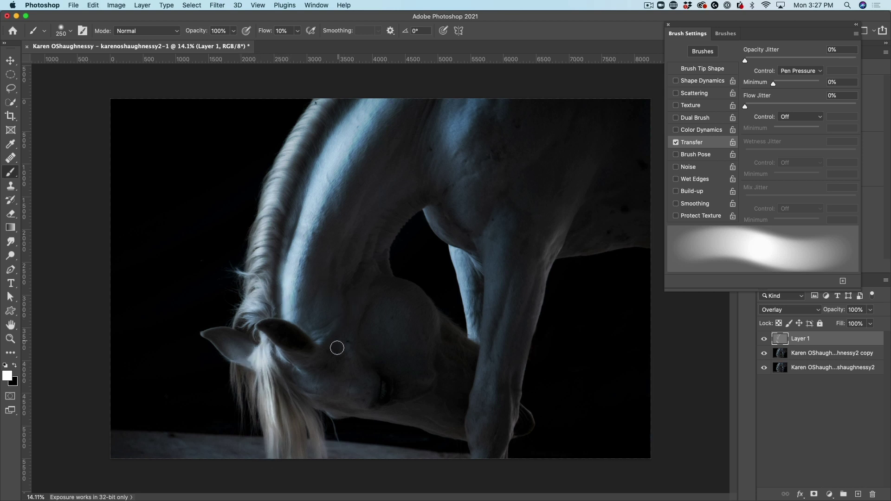
{"action": "key", "text": "bracketleft"}
- Lower brush flow to 7% and lighten the neck with broad 700-size white strokes
{"action": "left_click_drag", "start_coordinate": [263, 32], "coordinate": [261, 32]}
{"action": "key", "text": "bracketright"}
{"action": "key", "text": "bracketright"}
{"action": "key", "text": "bracketright"}
{"action": "key", "text": "bracketright"}
{"action": "key", "text": "bracketright"}
{"action": "key", "text": "bracketright"}
{"action": "mouse_move", "coordinate": [460, 122]}
{"action": "left_mouse_down"}
{"action": "mouse_move", "coordinate": [449, 157]}
{"action": "mouse_move", "coordinate": [470, 212]}
{"action": "mouse_move", "coordinate": [449, 181]}
{"action": "mouse_move", "coordinate": [476, 102]}
{"action": "mouse_move", "coordinate": [451, 151]}
{"action": "mouse_move", "coordinate": [470, 175]}
{"action": "mouse_move", "coordinate": [481, 113]}
{"action": "mouse_move", "coordinate": [495, 215]}
{"action": "mouse_move", "coordinate": [475, 114]}
{"action": "mouse_move", "coordinate": [451, 137]}
{"action": "mouse_move", "coordinate": [461, 159]}
{"action": "mouse_move", "coordinate": [450, 113]}
{"action": "mouse_move", "coordinate": [496, 255]}
{"action": "mouse_move", "coordinate": [517, 286]}
{"action": "mouse_move", "coordinate": [473, 260]}
{"action": "mouse_move", "coordinate": [458, 275]}
{"action": "mouse_move", "coordinate": [458, 255]}
{"action": "mouse_move", "coordinate": [485, 355]}
{"action": "left_mouse_up"}
- With a 400 brush, lighten the foreleg down to the hoof, its right edge, and the chest
{"action": "key", "text": "bracketleft"}
{"action": "key", "text": "bracketleft"}
{"action": "key", "text": "bracketleft"}
{"action": "key", "text": "bracketleft"}
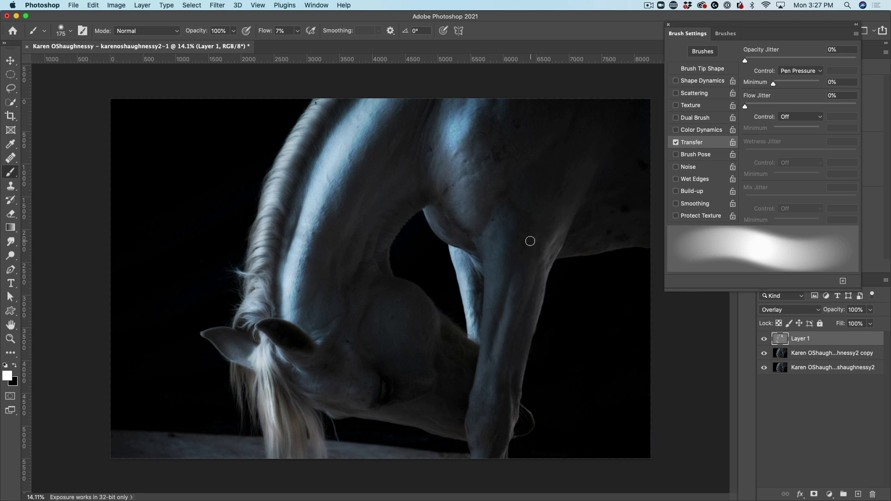
{"action": "left_click_drag", "start_coordinate": [489, 271], "coordinate": [484, 329]}
{"action": "mouse_move", "coordinate": [484, 296]}
{"action": "left_mouse_down"}
{"action": "mouse_move", "coordinate": [468, 433]}
{"action": "mouse_move", "coordinate": [473, 453]}
{"action": "left_mouse_up"}
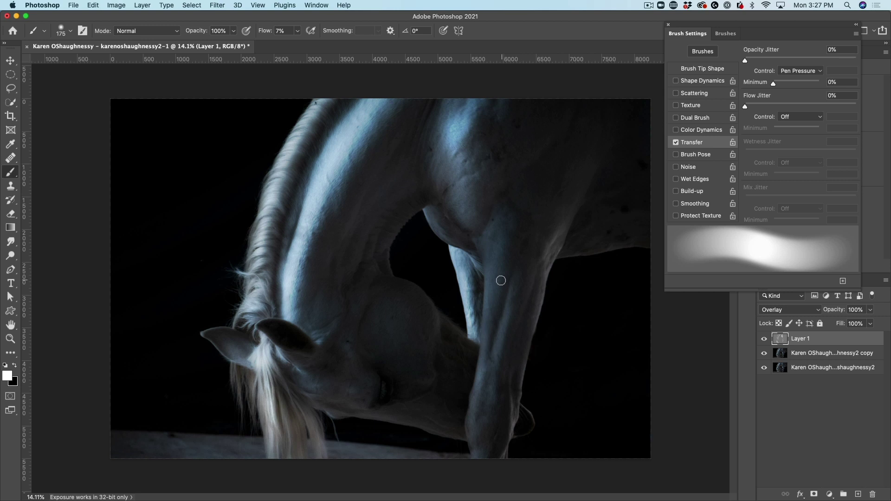
{"action": "mouse_move", "coordinate": [546, 271]}
{"action": "left_mouse_down"}
{"action": "mouse_move", "coordinate": [538, 307]}
{"action": "mouse_move", "coordinate": [576, 204]}
{"action": "mouse_move", "coordinate": [551, 315]}
{"action": "mouse_move", "coordinate": [534, 325]}
{"action": "mouse_move", "coordinate": [509, 449]}
{"action": "mouse_move", "coordinate": [558, 222]}
{"action": "left_mouse_up"}
{"action": "mouse_move", "coordinate": [425, 230]}
{"action": "left_mouse_down"}
{"action": "mouse_move", "coordinate": [428, 214]}
{"action": "mouse_move", "coordinate": [465, 255]}
{"action": "mouse_move", "coordinate": [462, 240]}
{"action": "left_mouse_up"}
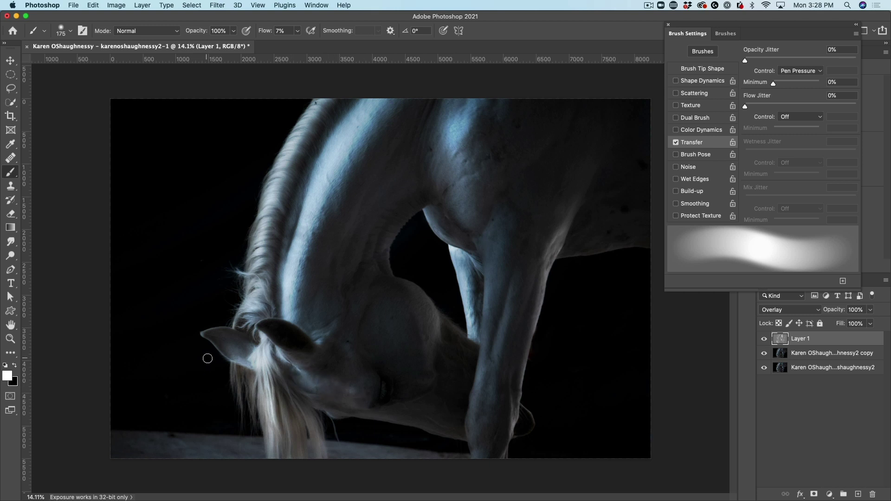
- Switch to black and burn a darker strip along the mane with a 500-size brush
{"action": "key", "text": "x"}
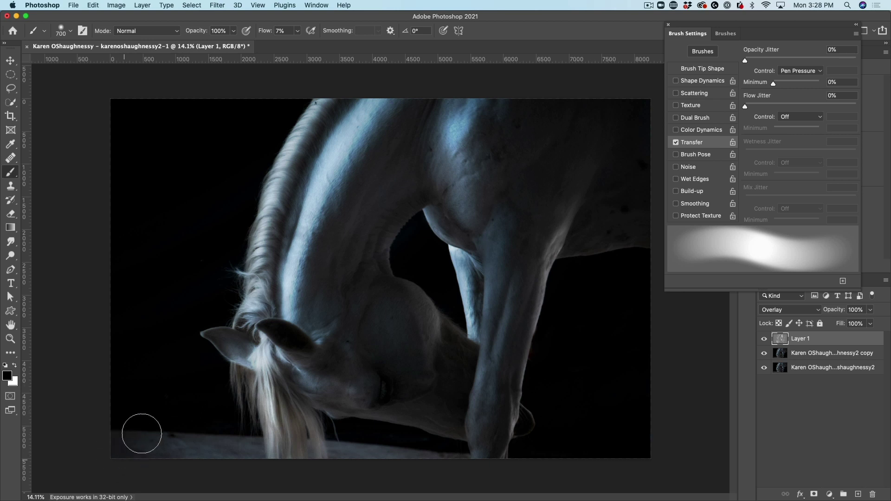
{"action": "key", "text": "bracketright"}
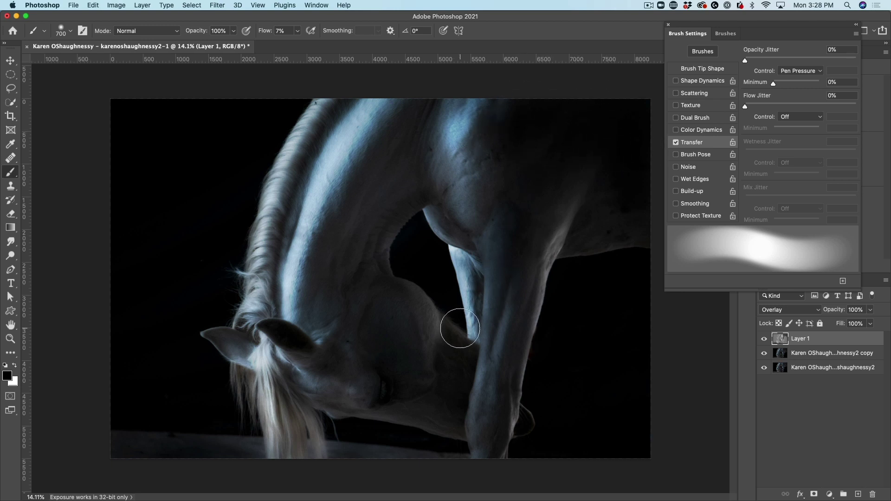
{"action": "key", "text": "bracketleft"}
{"action": "key", "text": "bracketleft"}
{"action": "left_click_drag", "start_coordinate": [276, 284], "coordinate": [287, 216]}
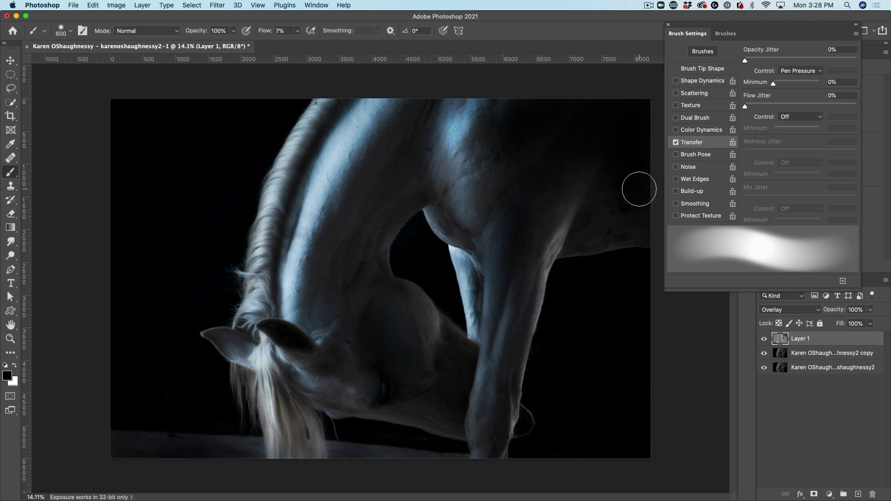
- Toggle the copied horse layer off and on, then show Layer 1 again for comparison
{"action": "left_click", "coordinate": [765, 354]}
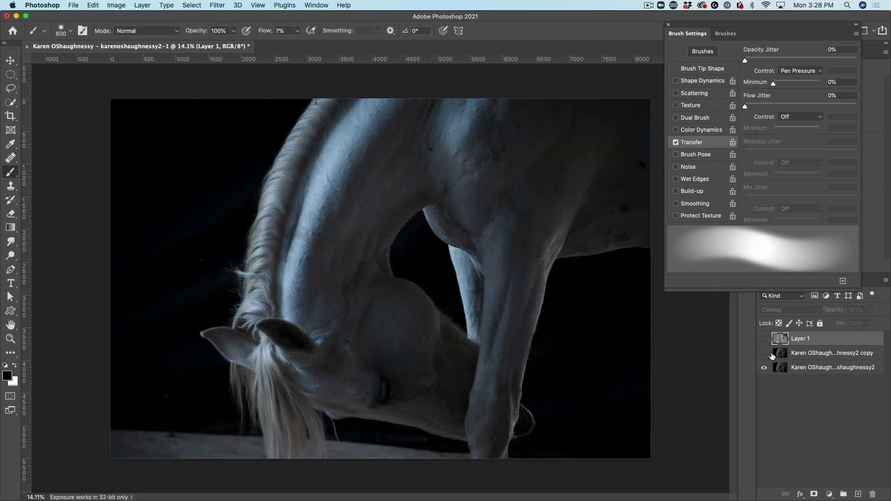
{"action": "left_click", "coordinate": [765, 354]}
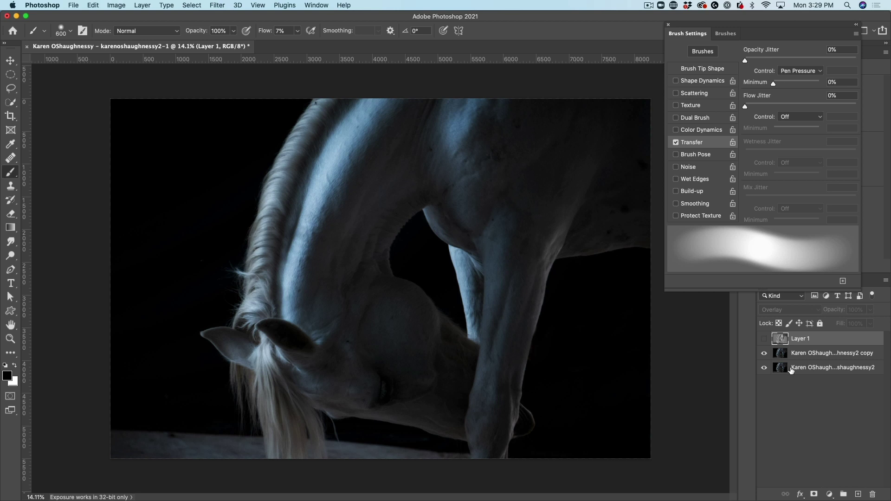
{"action": "left_click", "coordinate": [765, 340]}
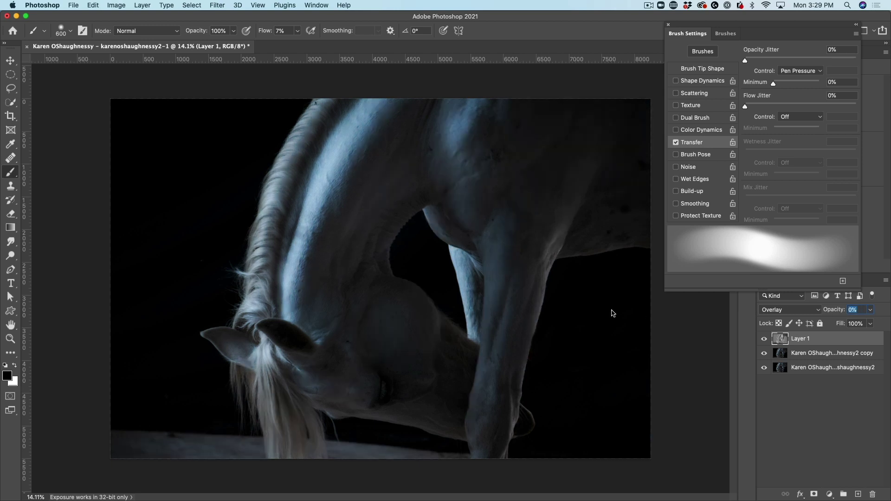
- Set Layer 1's opacity to 35%, then raise it to 66%
{"action": "type", "text": "35"}
{"action": "key", "text": "Return"}
{"action": "key", "text": "Up"}
{"action": "key", "text": "Up"}
{"action": "key", "text": "Up"}
{"action": "key", "text": "Up"}
{"action": "key", "text": "Up"}
{"action": "key", "text": "Up"}
{"action": "key", "text": "Up"}
{"action": "key", "text": "Up"}
{"action": "key", "text": "Up"}
{"action": "key", "text": "Up"}
{"action": "key", "text": "Up"}
{"action": "key", "text": "Up"}
{"action": "key", "text": "Up"}
{"action": "key", "text": "Up"}
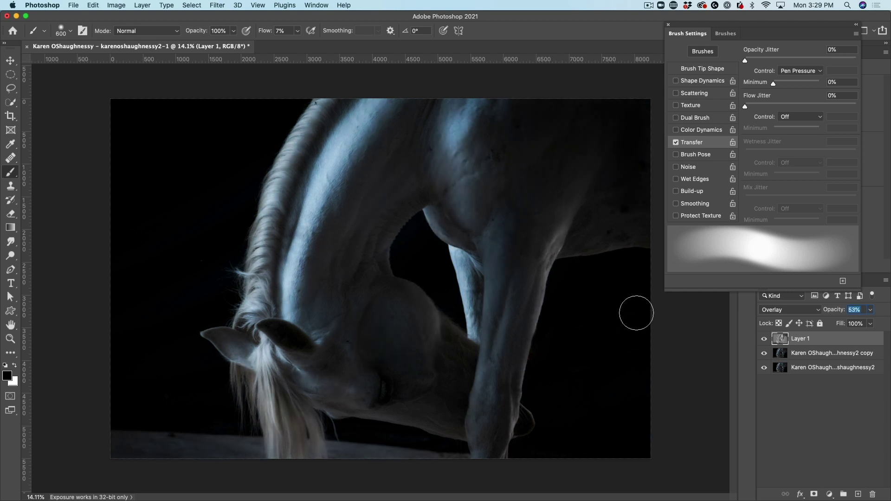
- Try Soft Light and then Hard Light blending on Layer 1
{"action": "left_click", "coordinate": [816, 314]}
{"action": "left_click", "coordinate": [808, 320]}
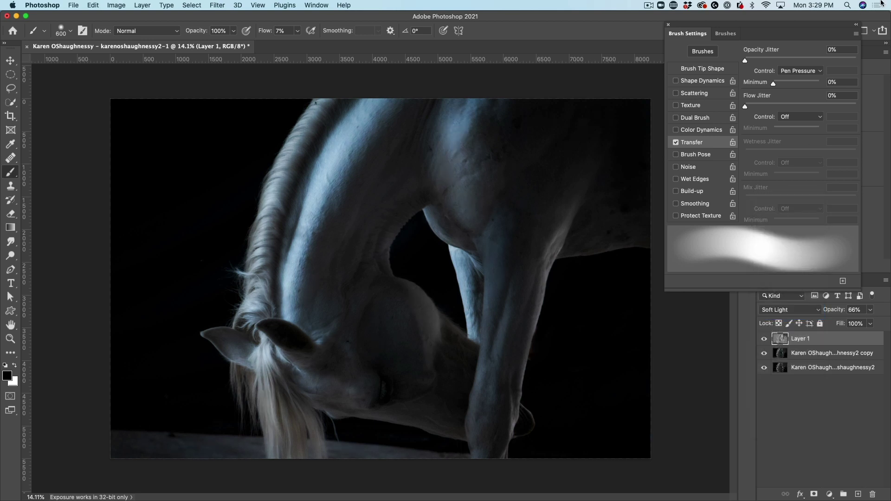
{"action": "left_click", "coordinate": [858, 26]}
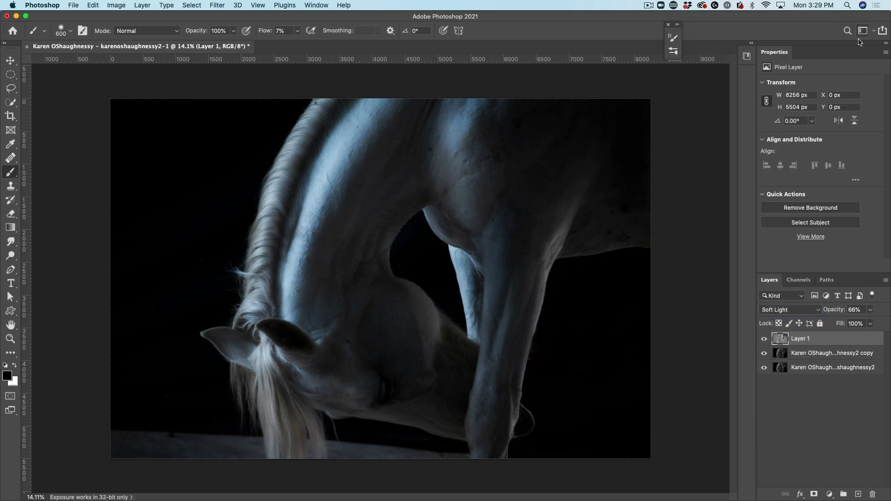
{"action": "left_click", "coordinate": [778, 312]}
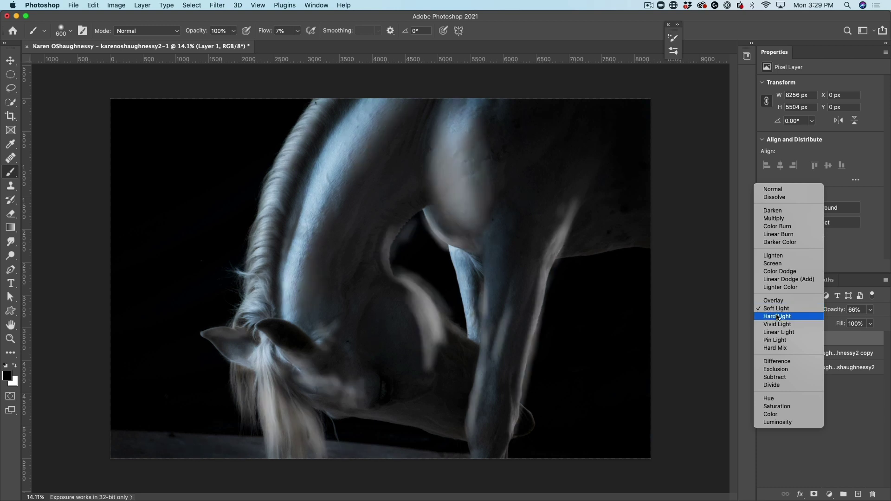
{"action": "left_click", "coordinate": [777, 312]}
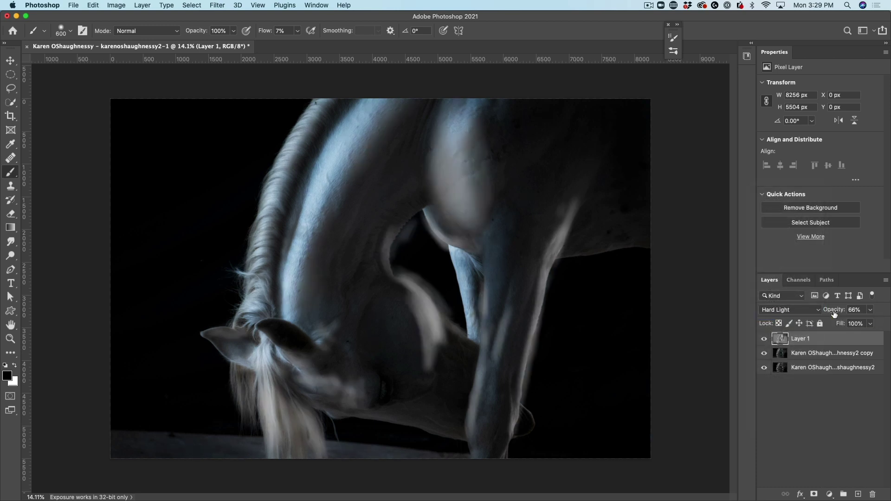
- Return Layer 1 to Overlay blending with opacity around 63%
{"action": "left_click_drag", "start_coordinate": [824, 314], "coordinate": [816, 312]}
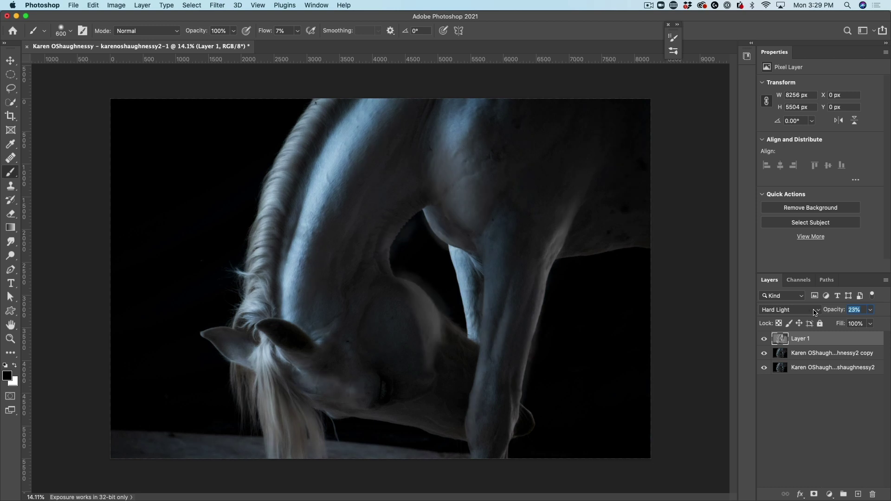
{"action": "left_click", "coordinate": [774, 312]}
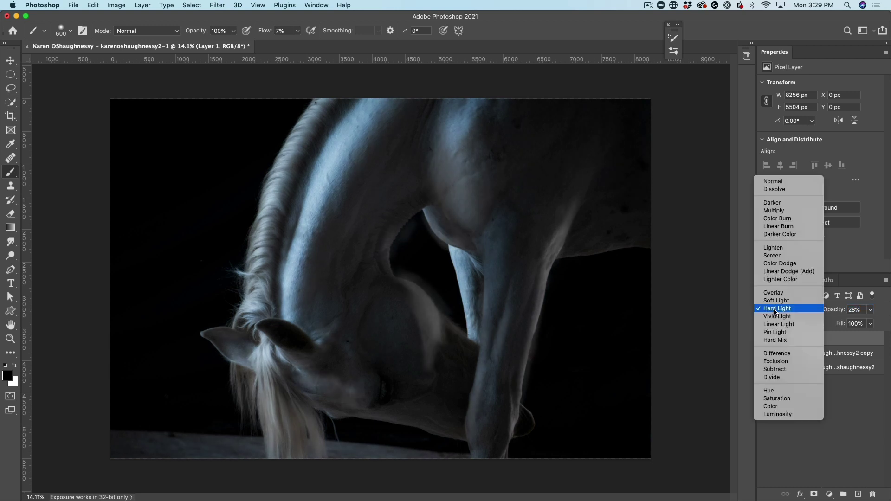
{"action": "left_click", "coordinate": [785, 293]}
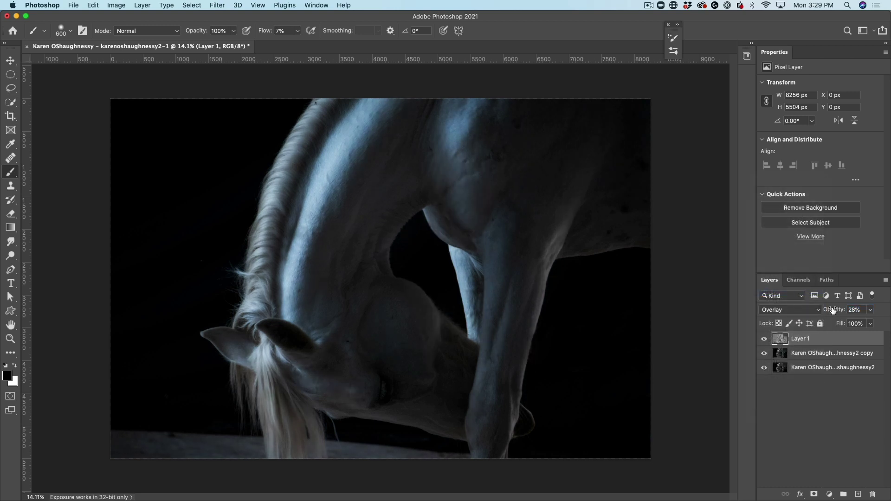
{"action": "left_click_drag", "start_coordinate": [834, 310], "coordinate": [847, 314]}
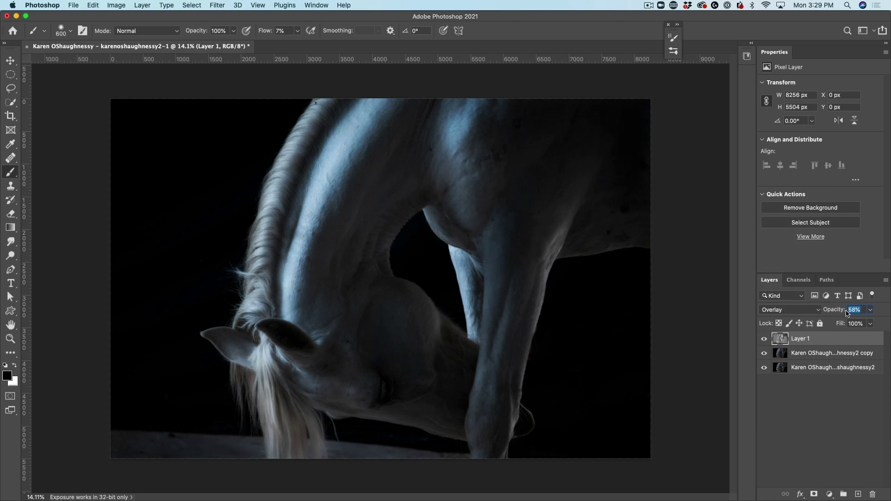